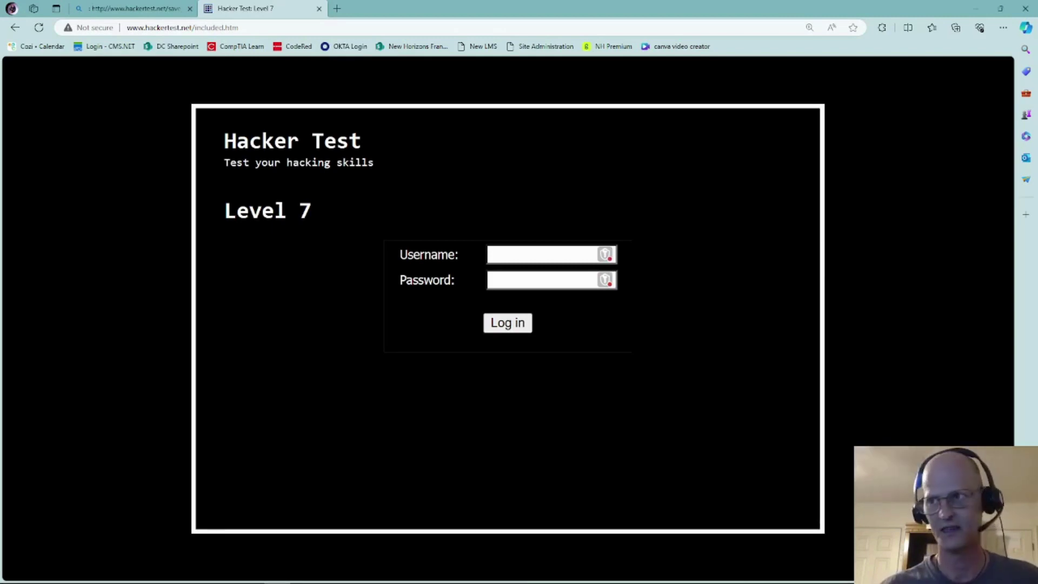
Step: Move the Notepad notes aside and select the Level 7 included.htm address in the address bar
key("alt+Tab")
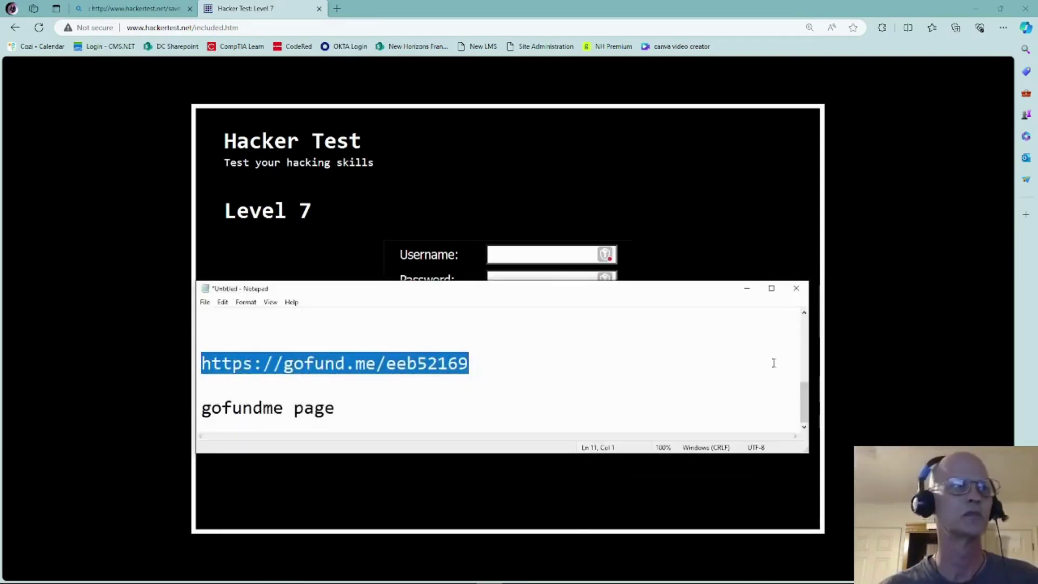
left_click_drag(658, 292, 1037, 259)
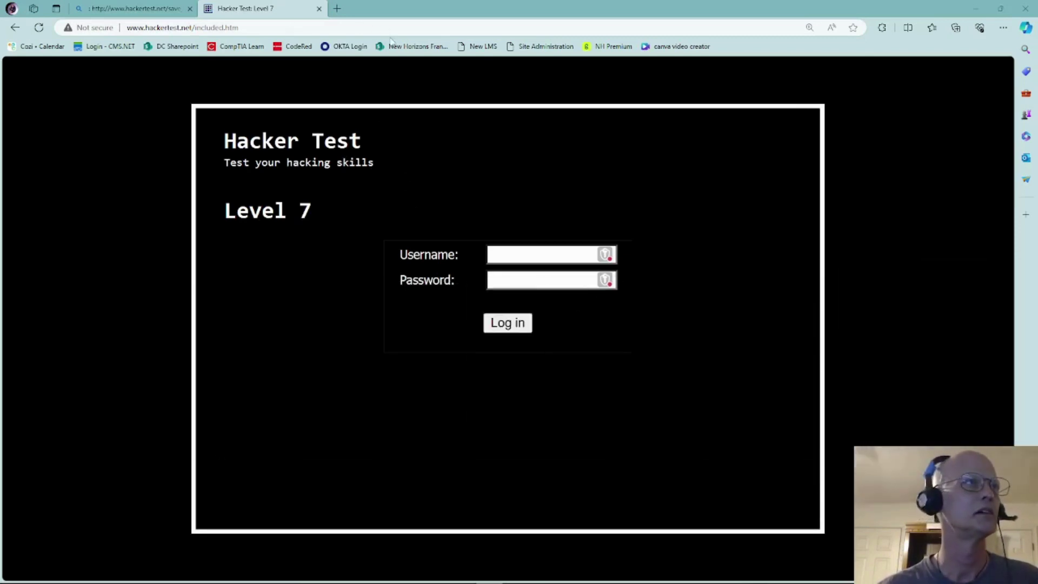
left_click_drag(257, 27, 126, 26)
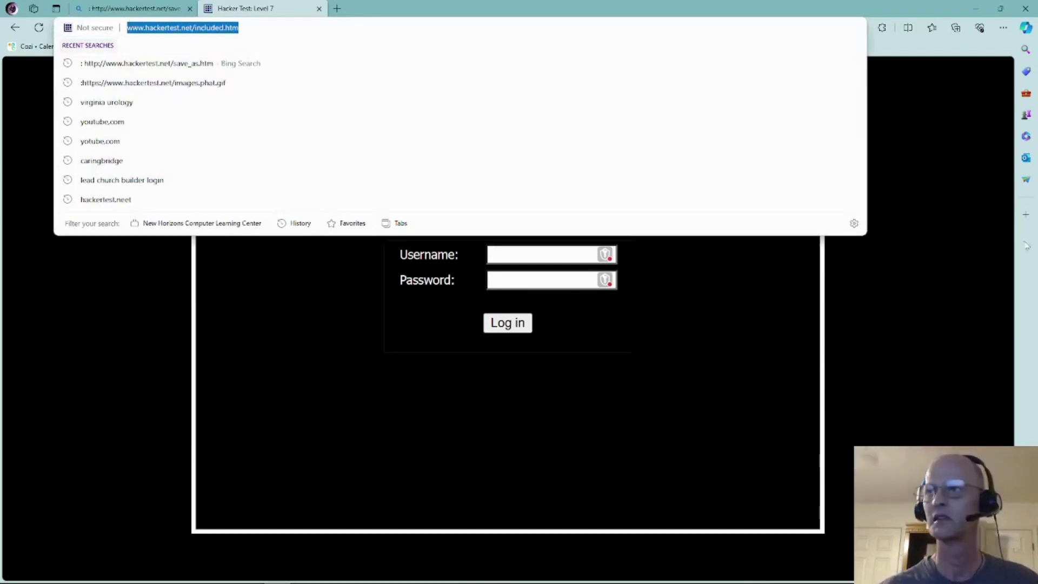
key("Escape")
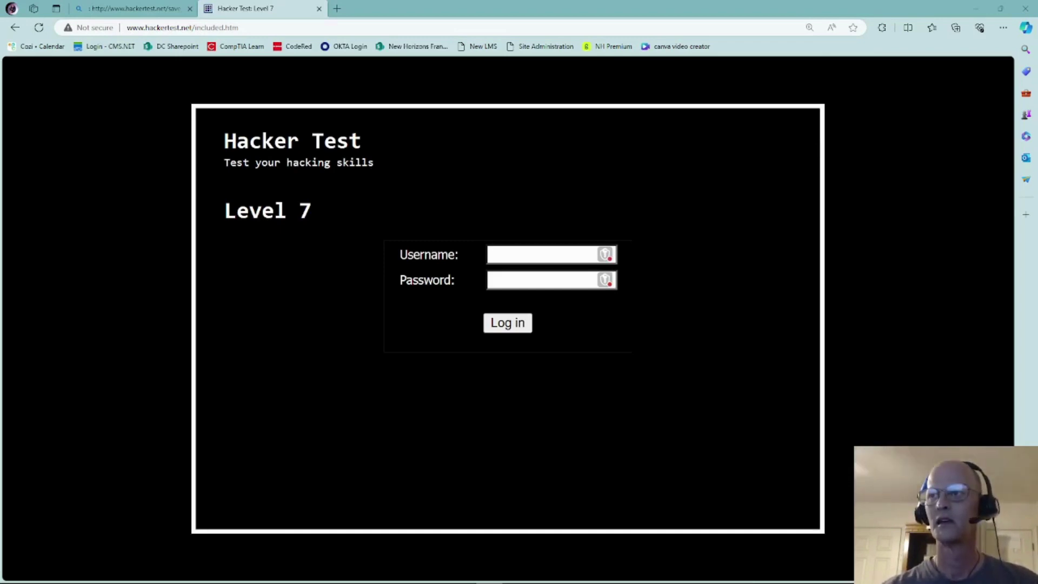
Step: Place the Notepad notes showing LEVEL 7 and the included.htm address over the page centre
left_click_drag(898, 476, 408, 239)
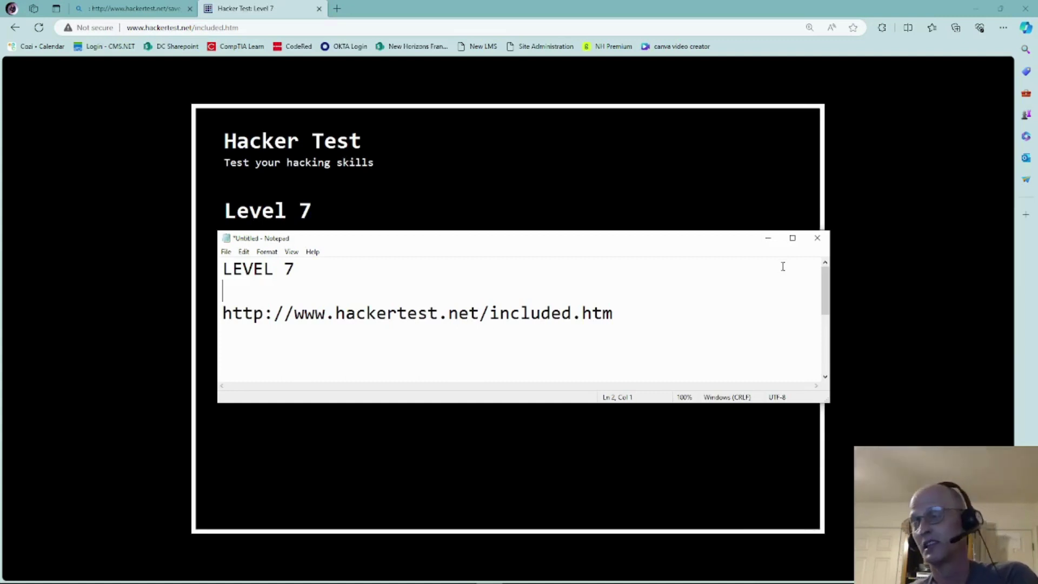
Step: Minimize Notepad and submit the Level 7 login form with empty username and password
left_click(768, 238)
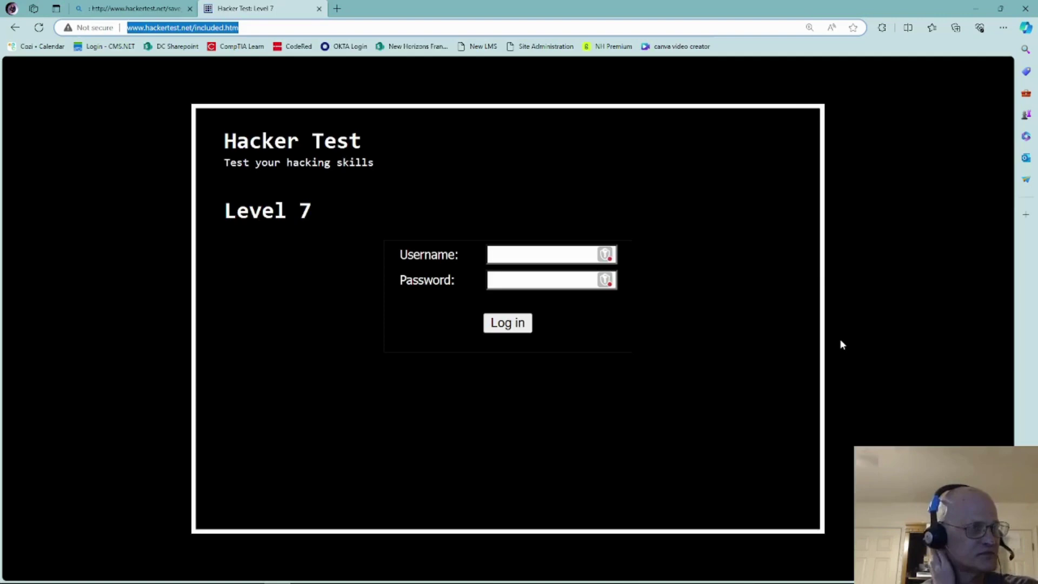
left_click(535, 262)
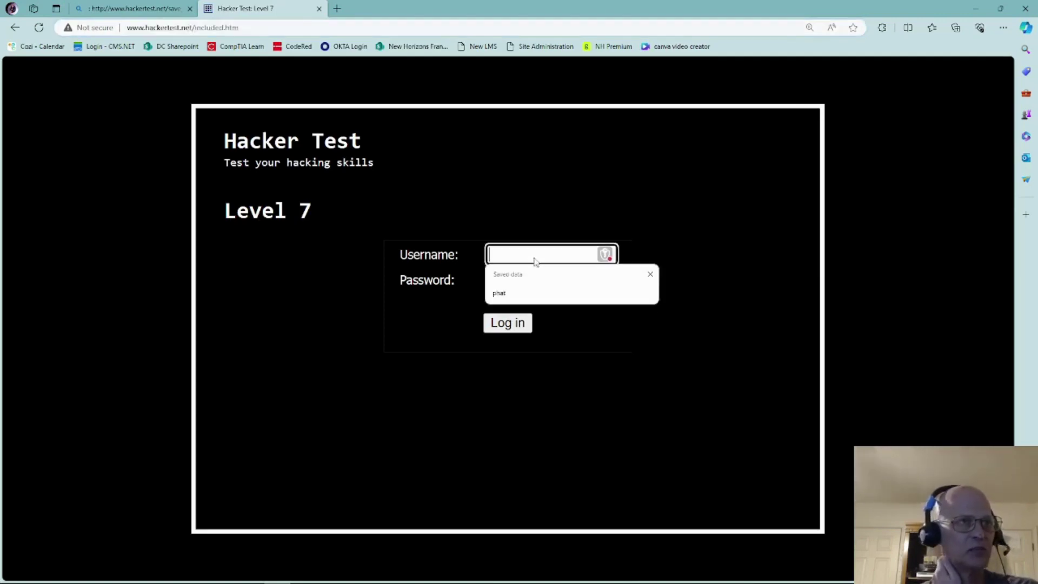
left_click(791, 249)
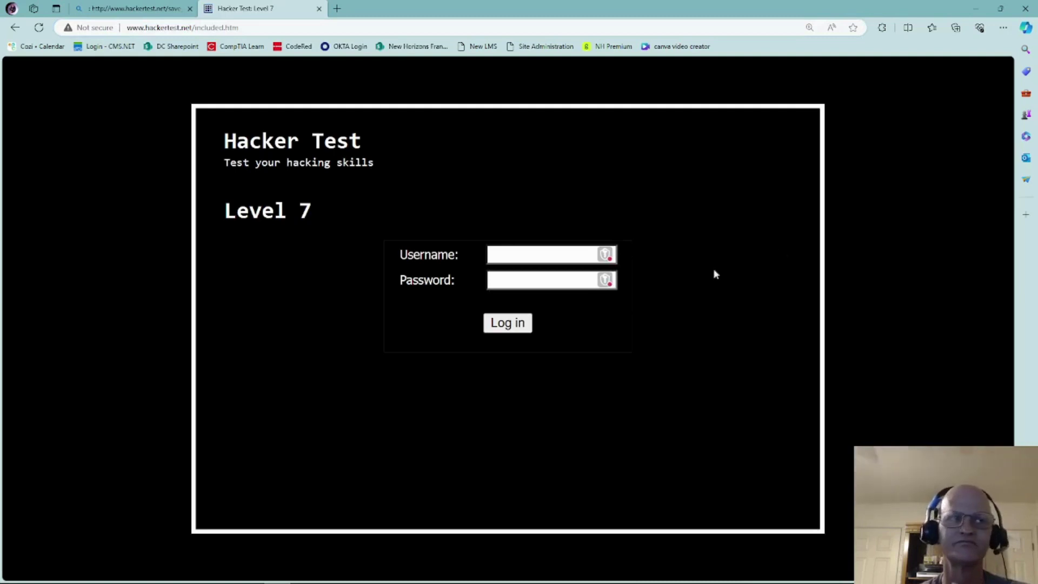
left_click(526, 324)
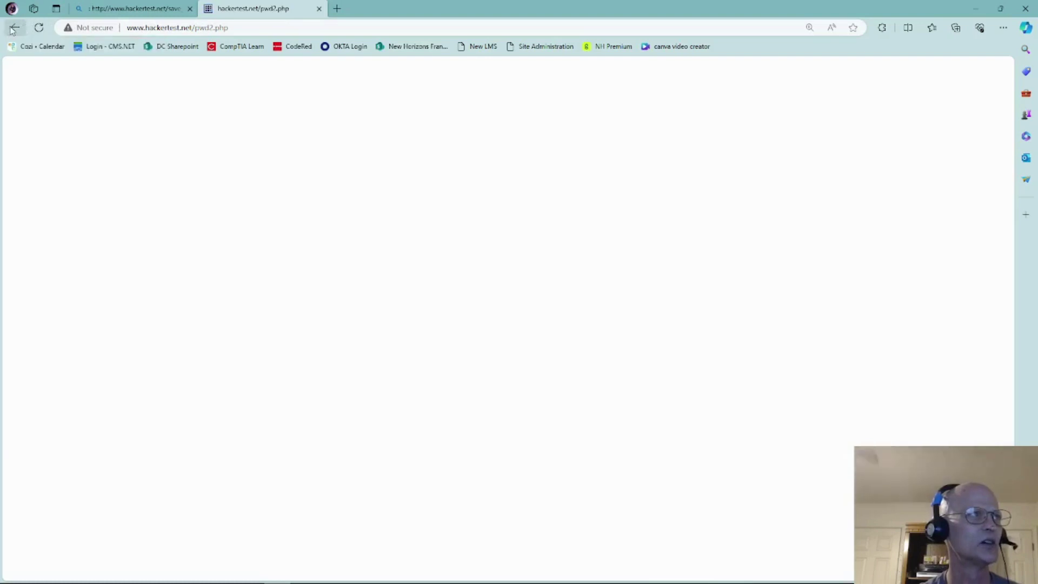
Step: Open Edge's Clear browsing data on close settings under Cookies and site permissions
left_click(1003, 28)
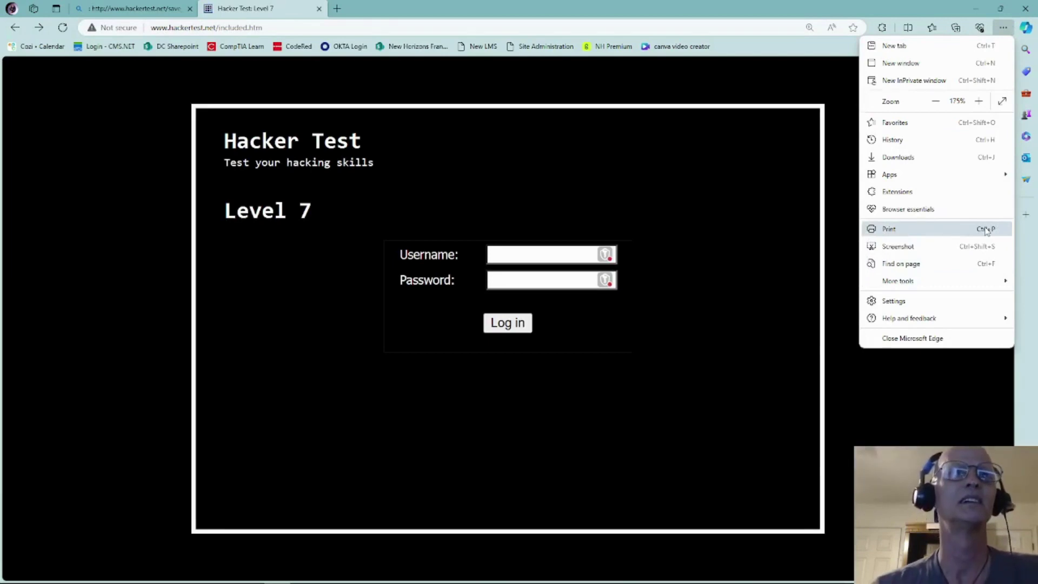
left_click(970, 299)
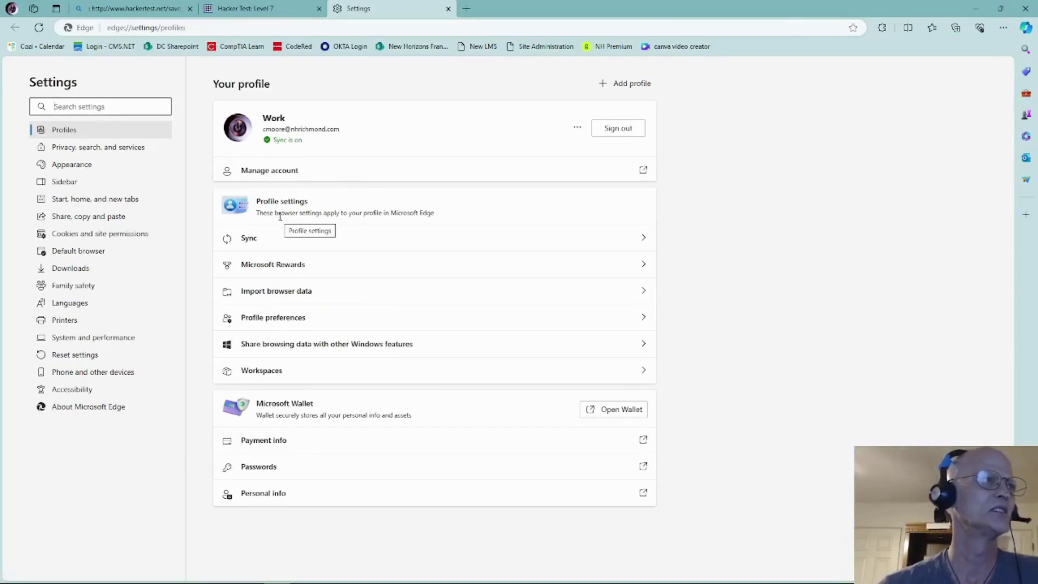
left_click(142, 235)
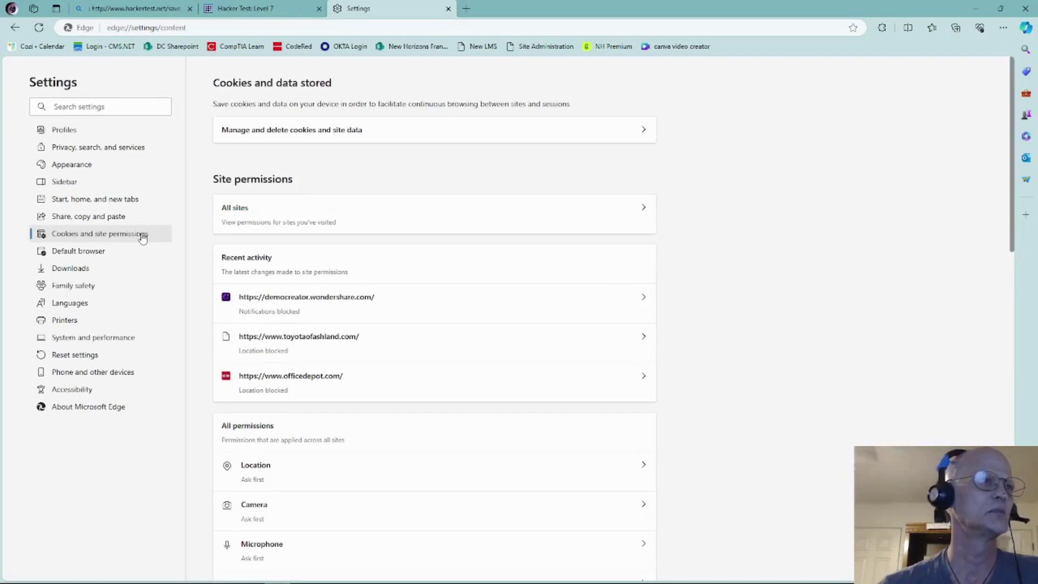
left_click(600, 134)
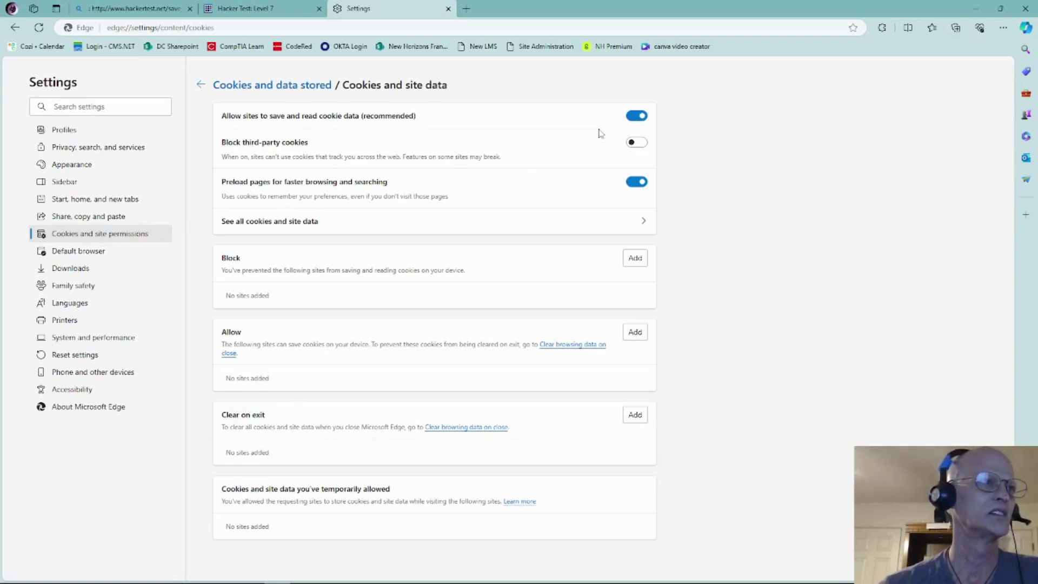
left_click(466, 430)
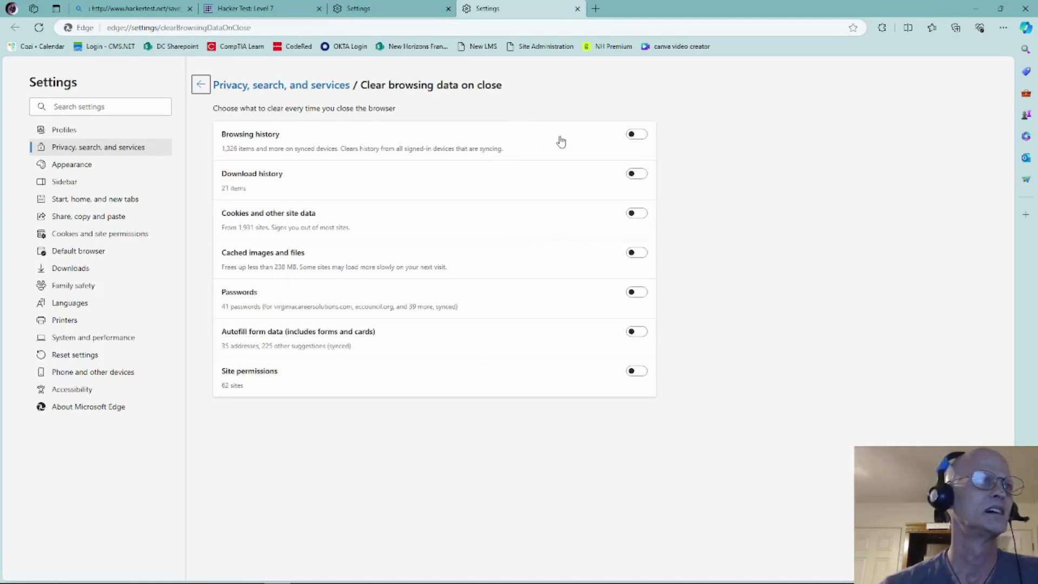
Step: Enable clearing browsing history and cached images and files on close, then close the duplicate Settings tab
left_click(557, 225)
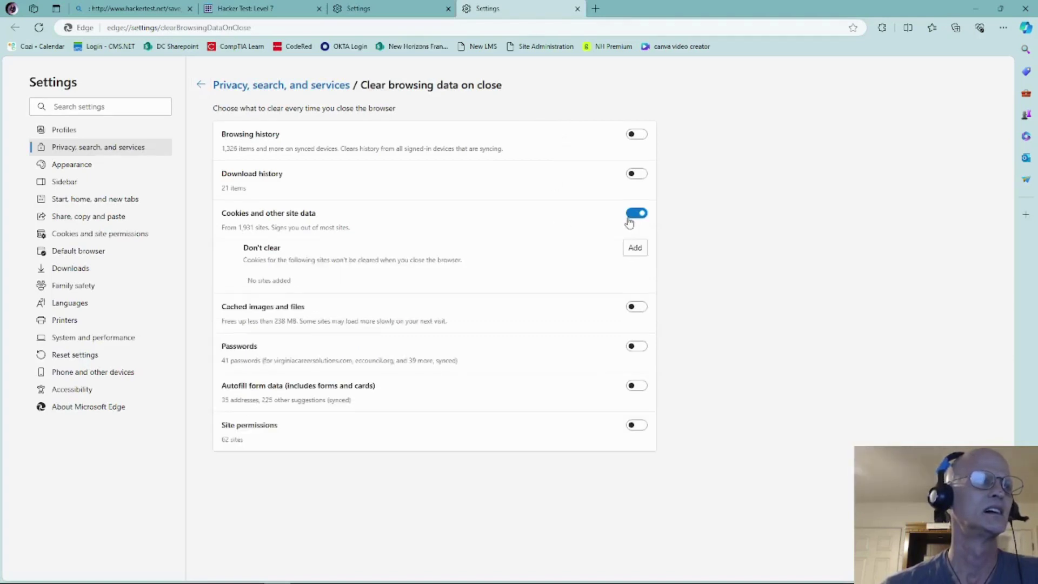
left_click(565, 212)
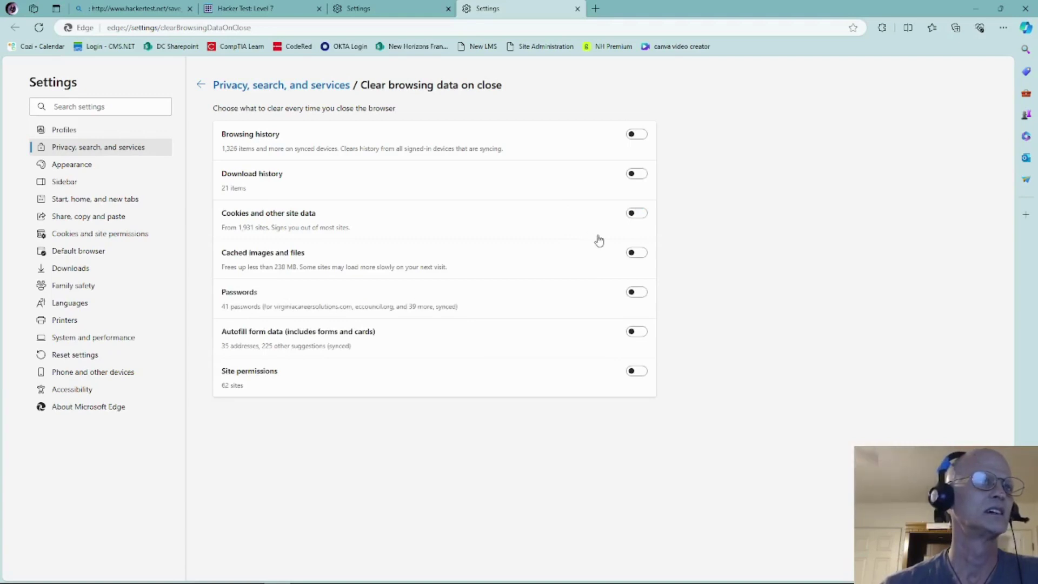
left_click(641, 138)
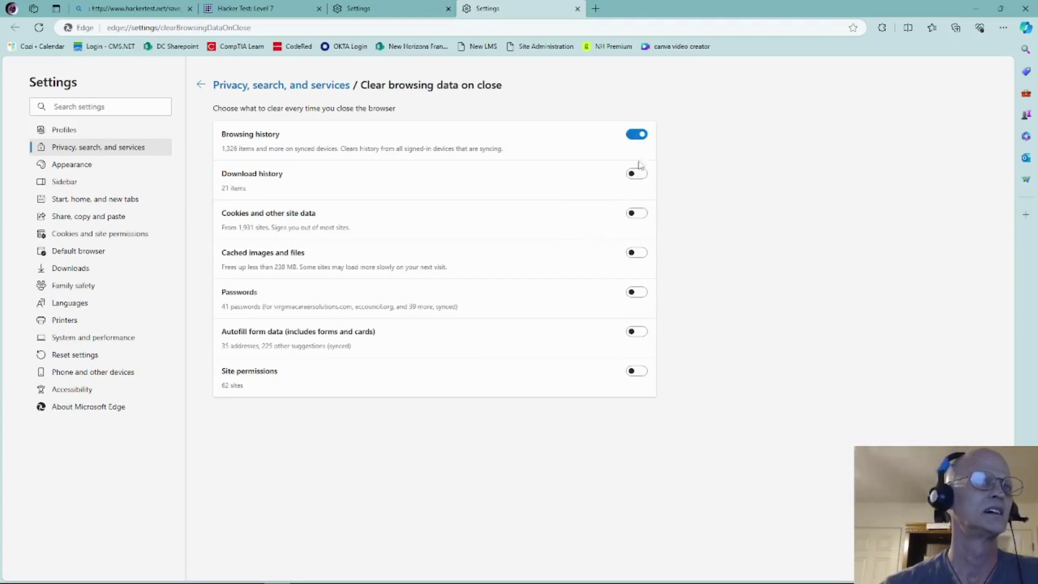
left_click(644, 256)
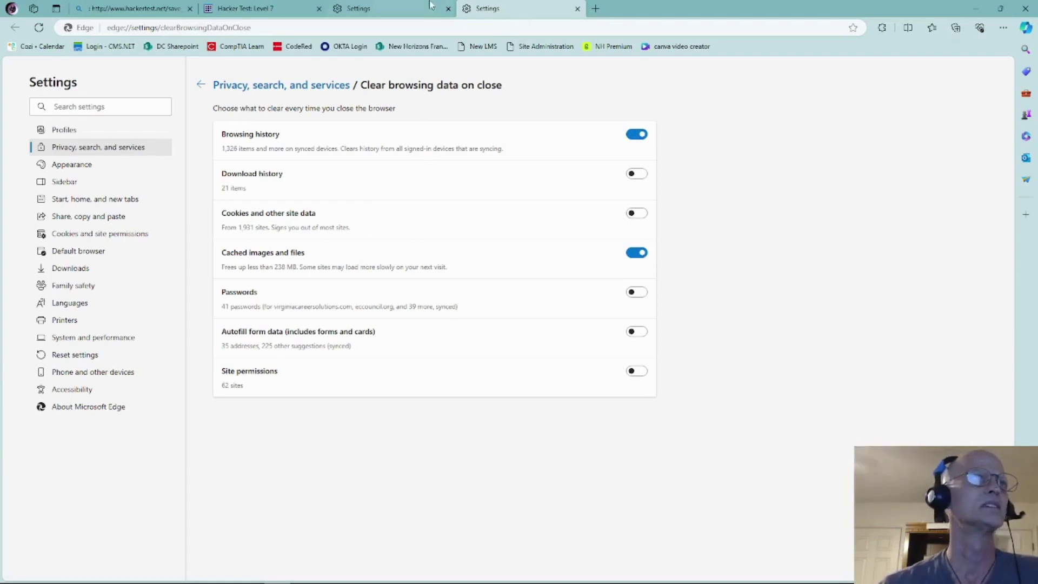
left_click(448, 9)
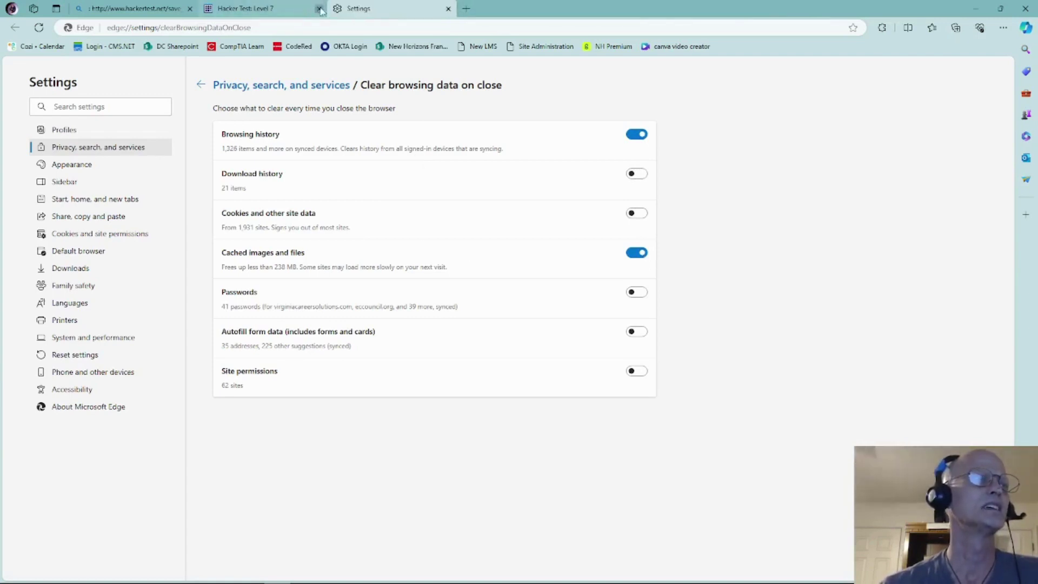
Step: Close the Level 7 and Settings tabs, close Edge, and relaunch it from the taskbar
left_click(319, 8)
left_click(132, 9)
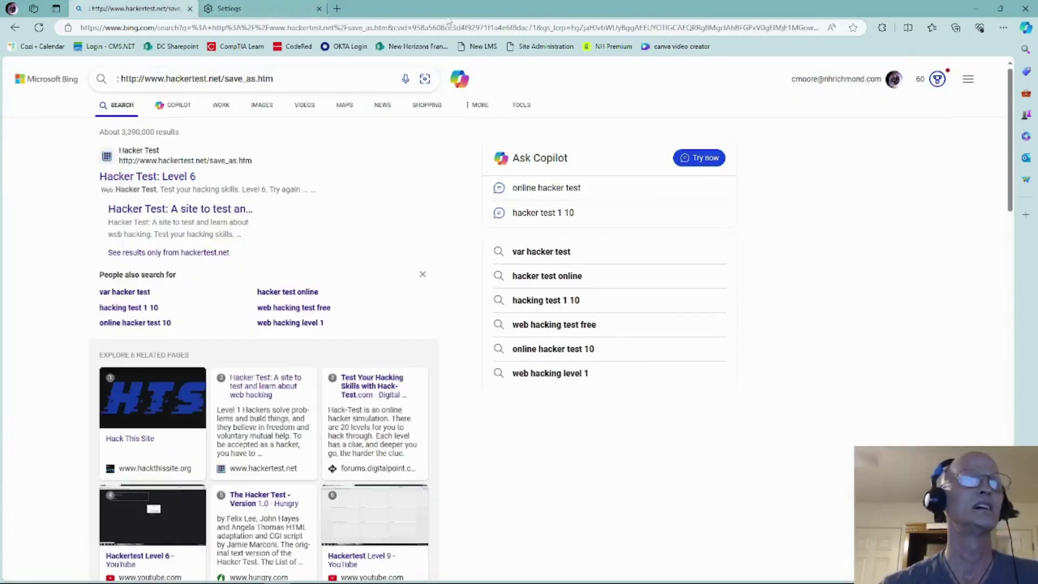
left_click(319, 9)
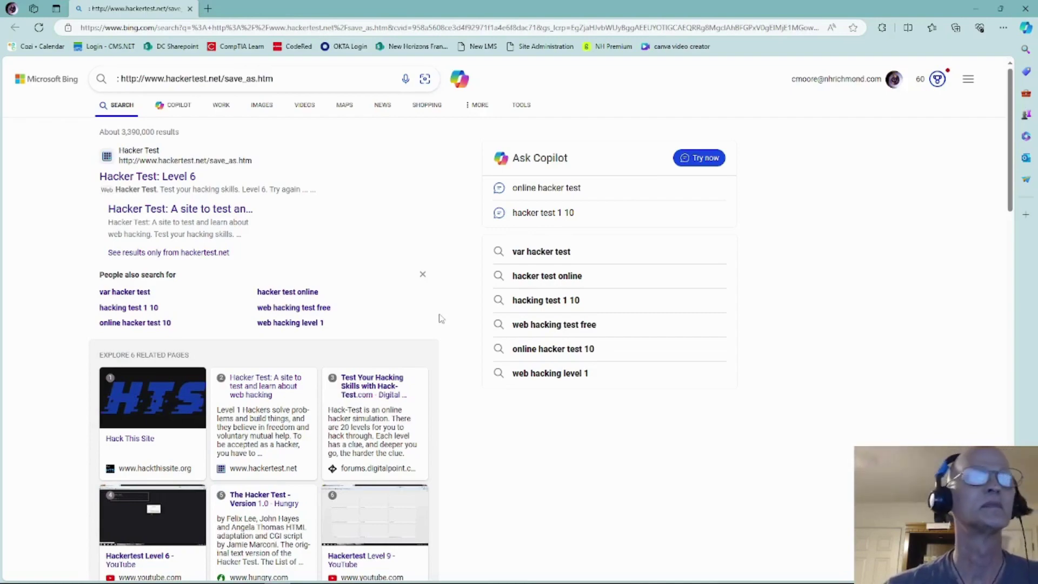
left_click(1029, 12)
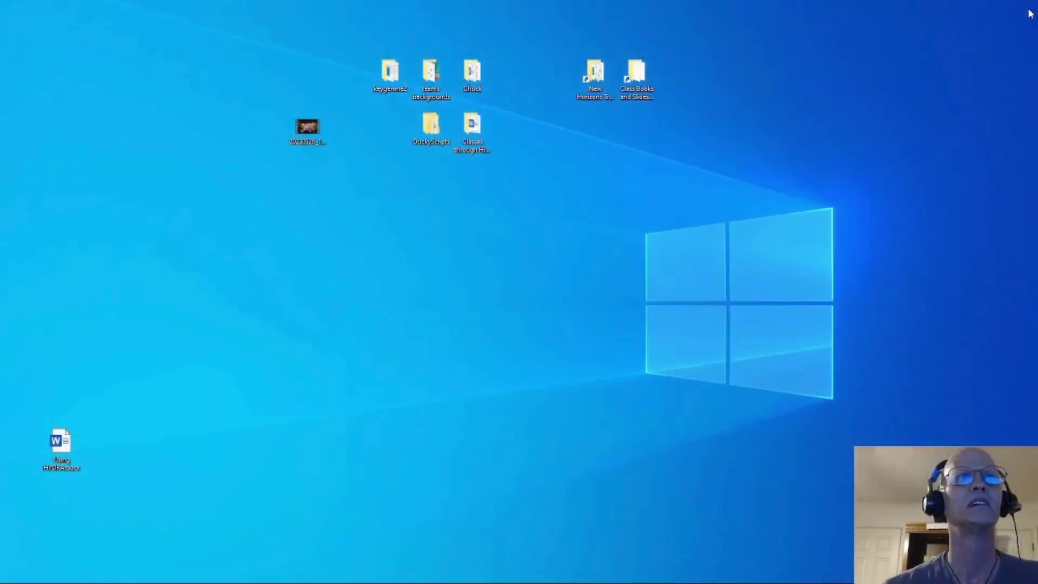
mouse_move(331, 581)
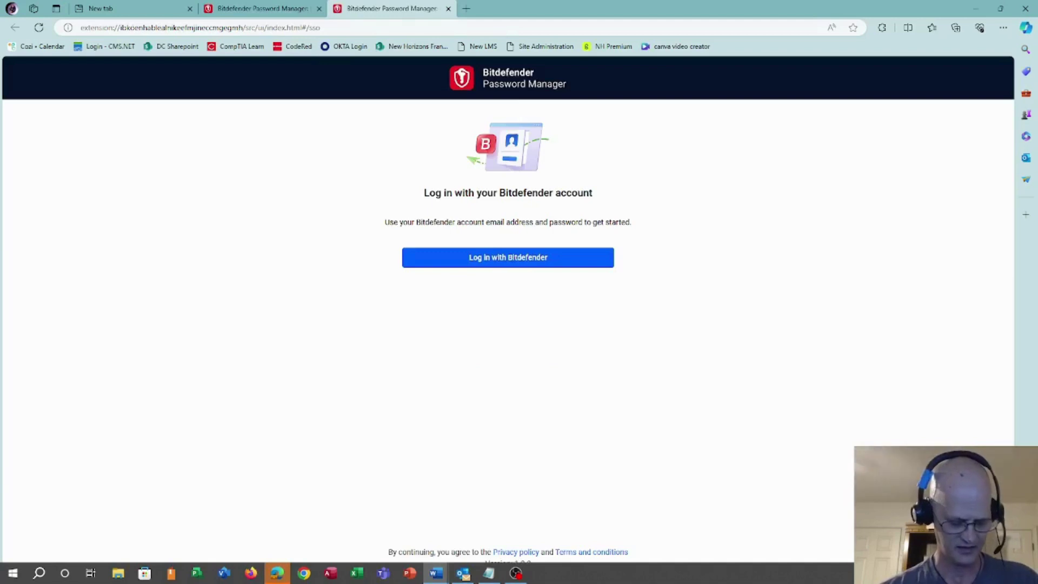
Step: Close both Bitdefender tabs and pass Level 6 at hackertest.net/save_as.htm with its password
left_click(448, 8)
left_click(319, 9)
left_click(315, 28)
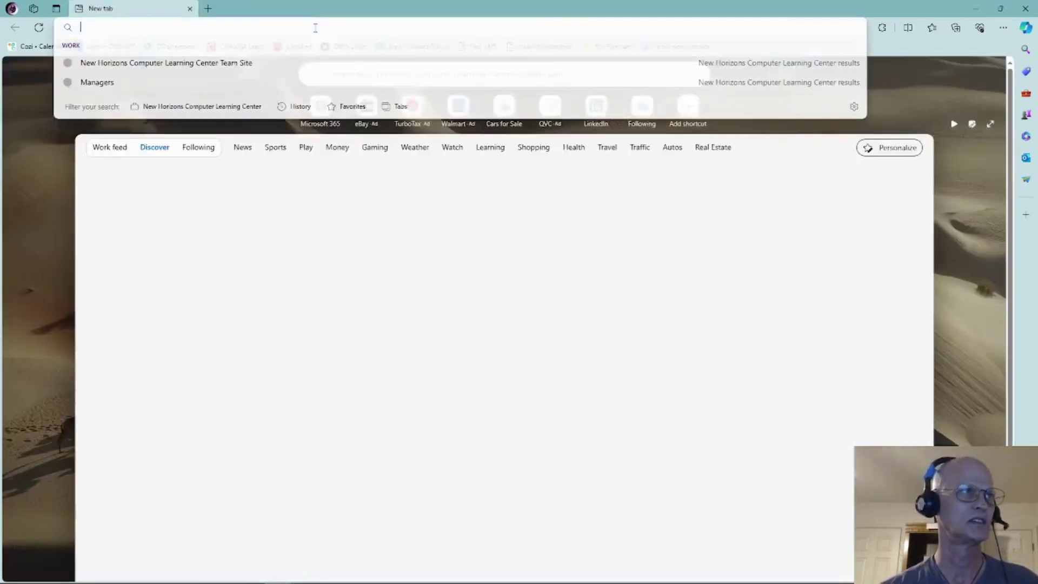
type("http://www.hackertest.net/save_as.htm")
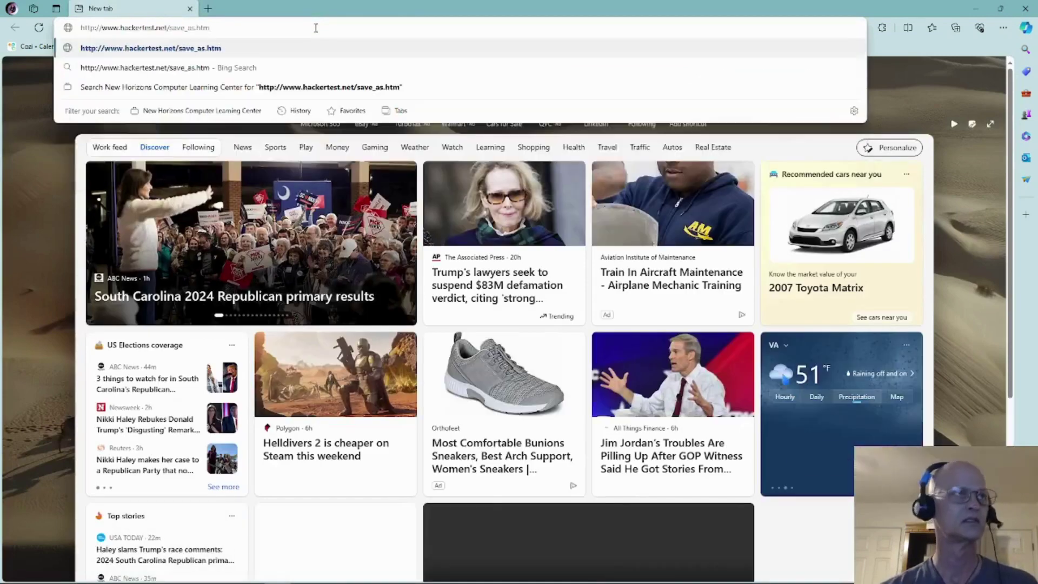
key("Return")
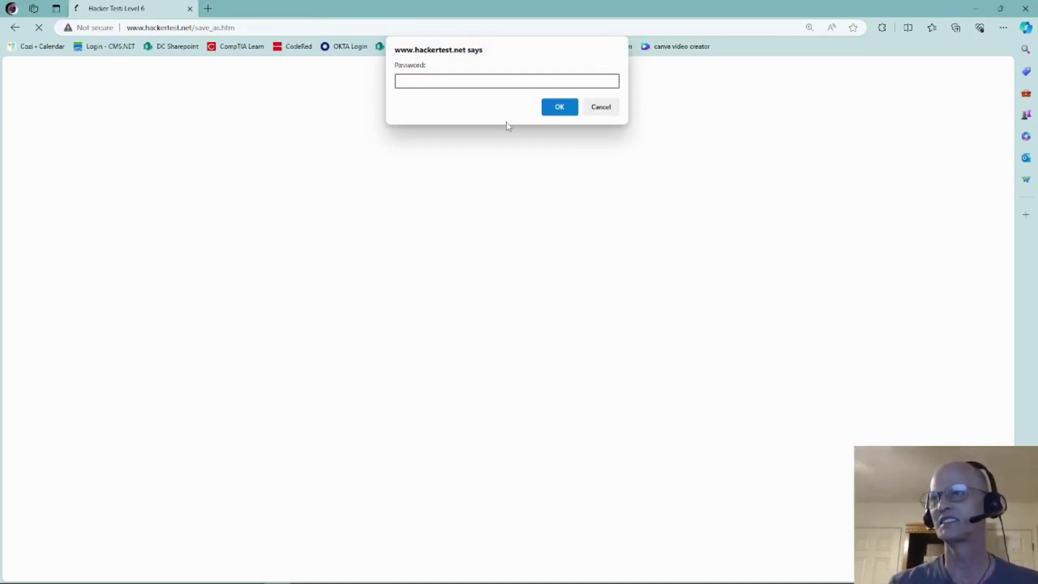
type("he")
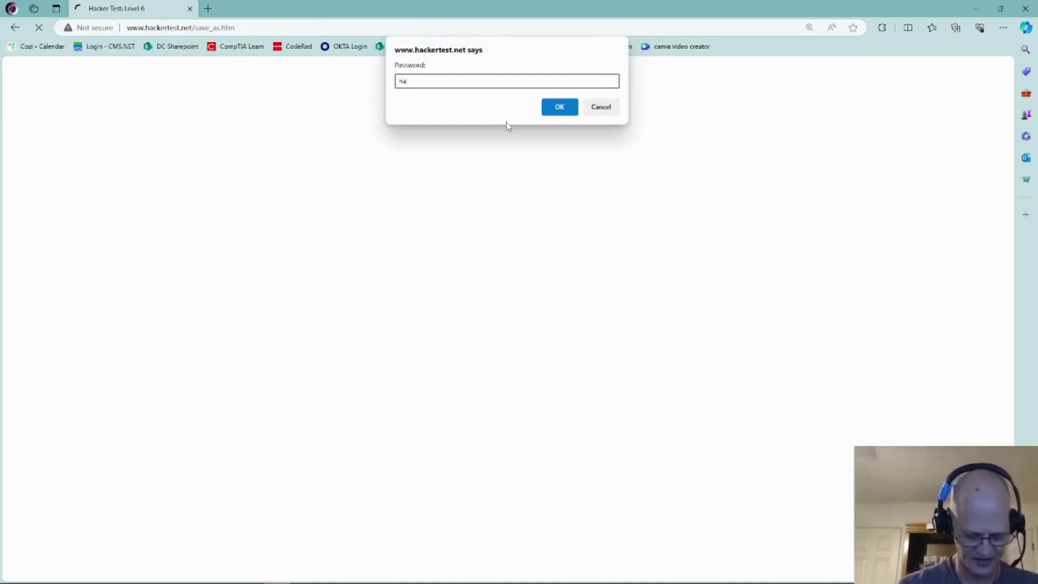
type("ckertest")
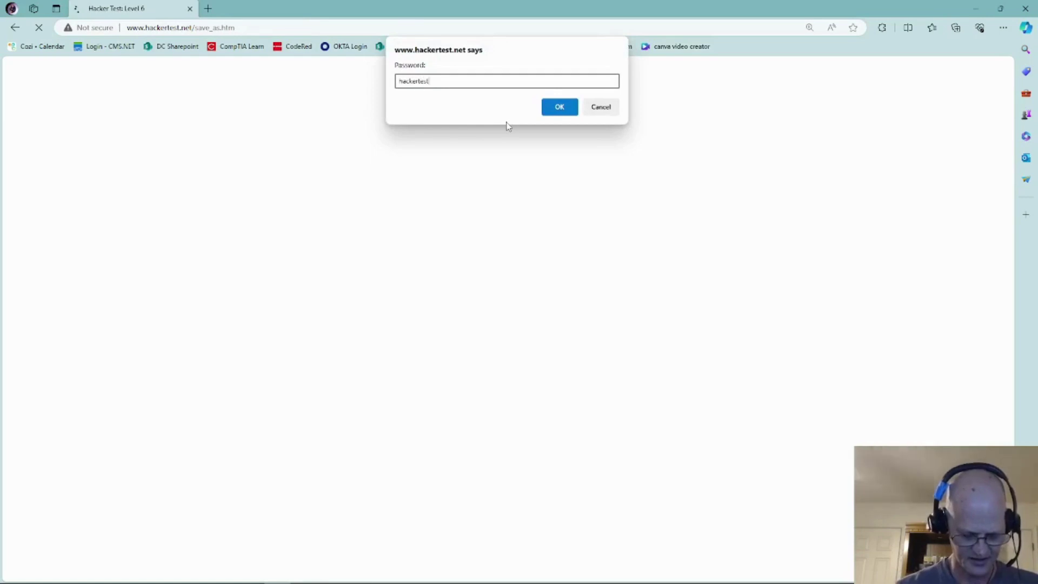
type("2")
key("Return")
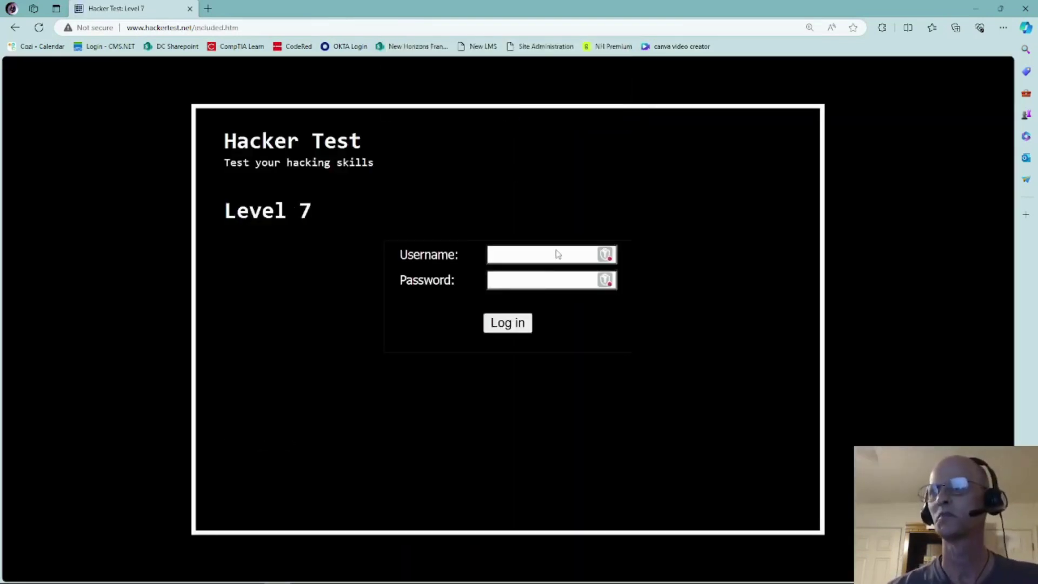
Step: Dismiss the Username autofill suggestion and open the Level 7 page's context menu
left_click(528, 260)
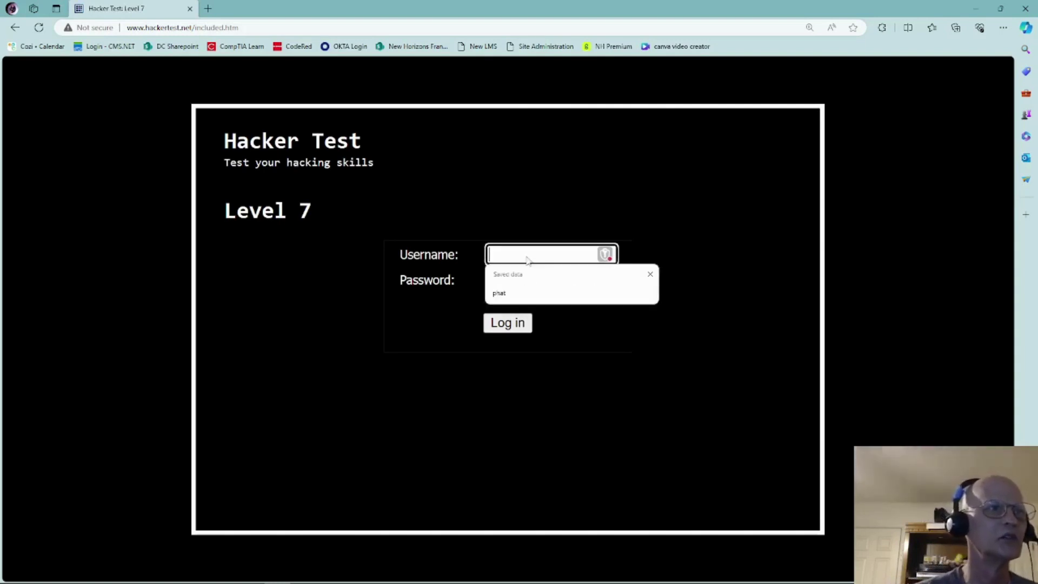
left_click(387, 261)
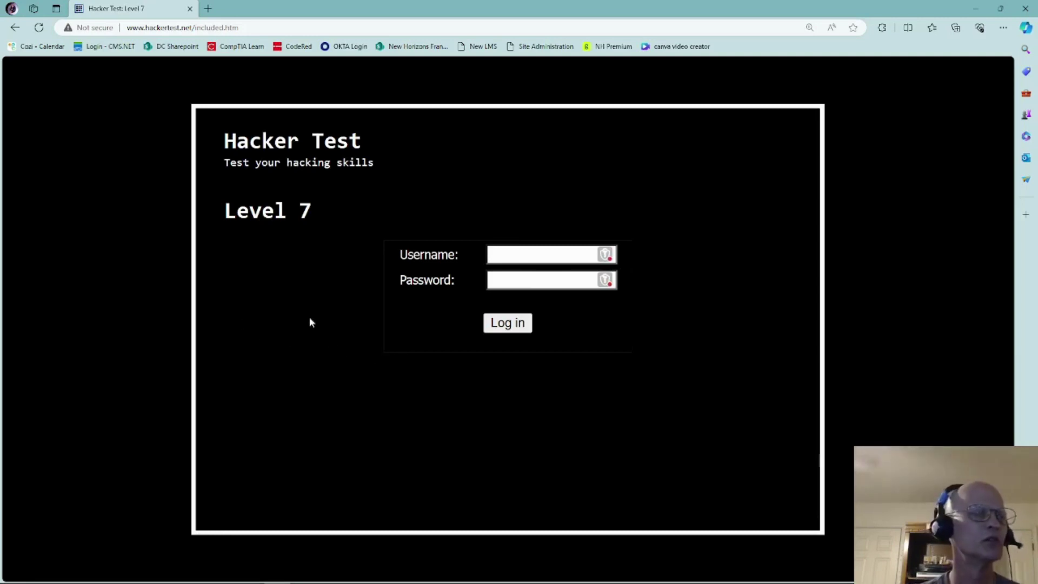
right_click(109, 288)
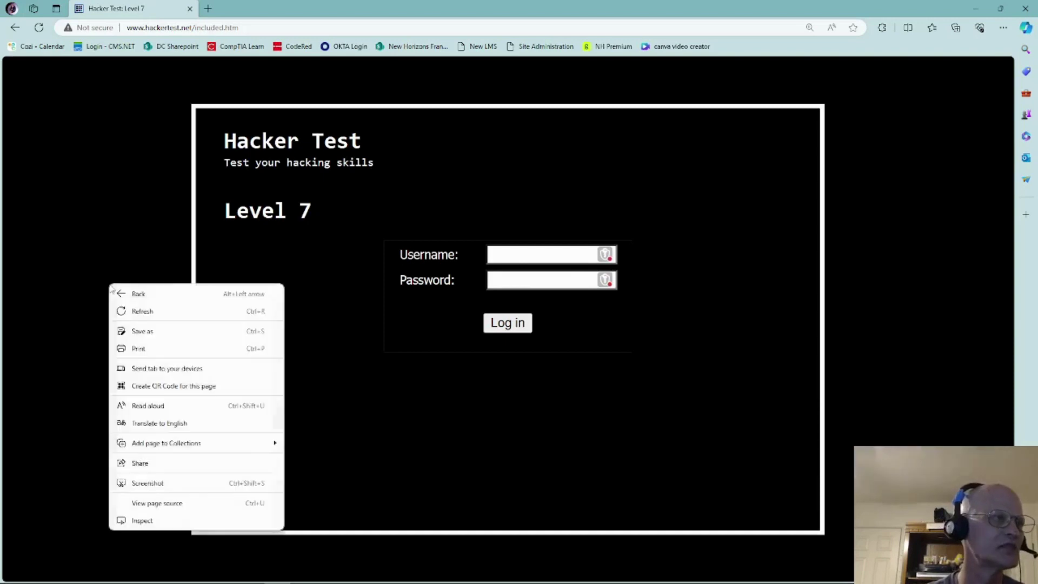
Step: View the included.htm page source in a new tab and scroll through its HTML
left_click(167, 503)
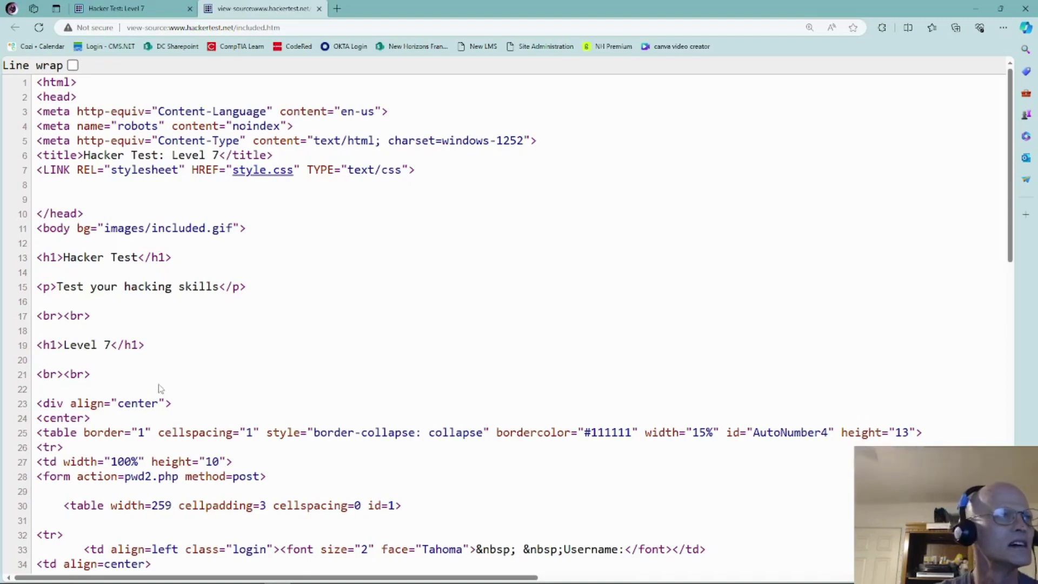
scroll(156, 388, "down", 1)
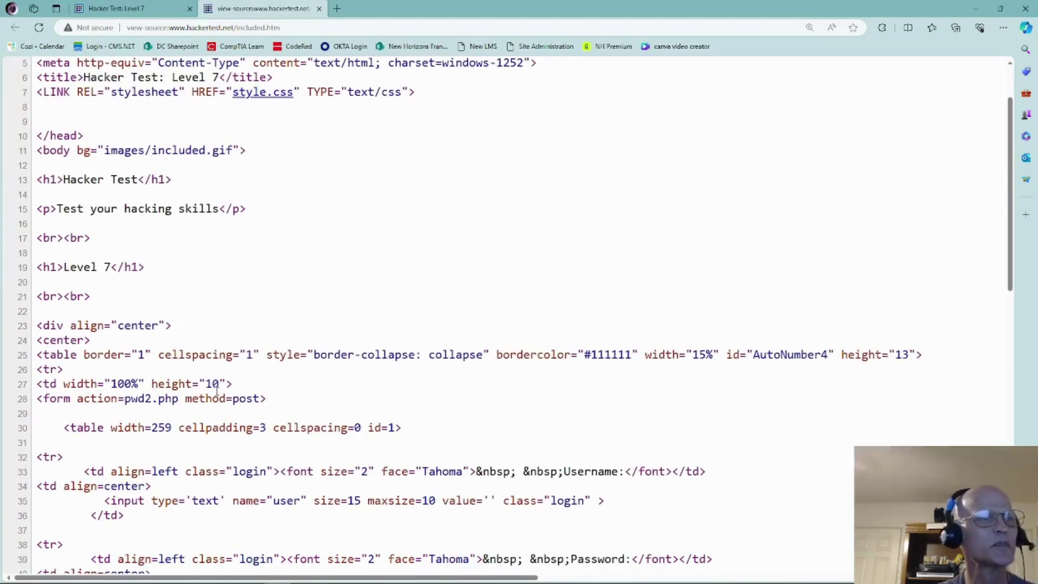
scroll(217, 389, "down", 1)
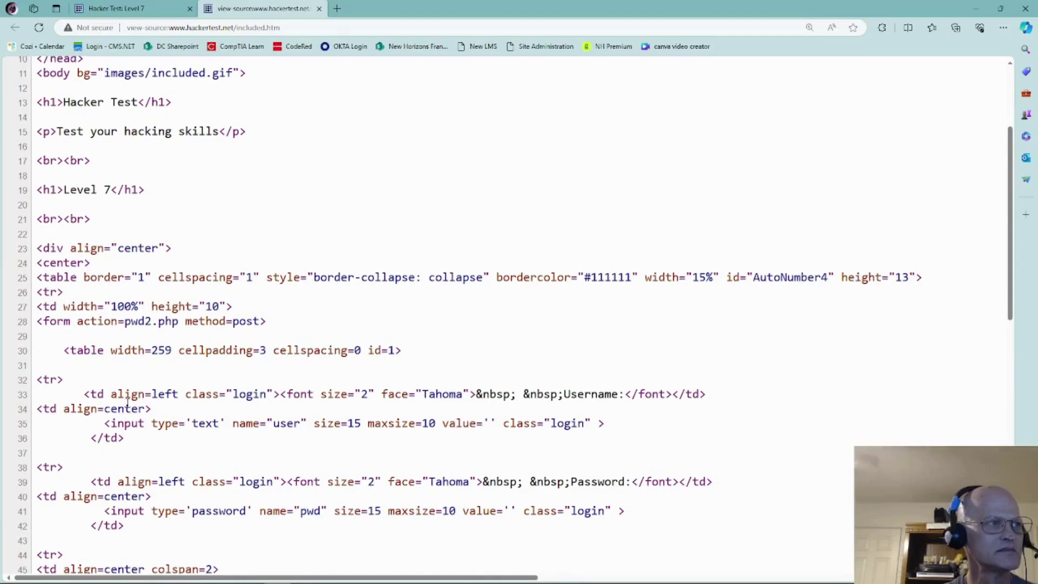
scroll(146, 425, "down", 1)
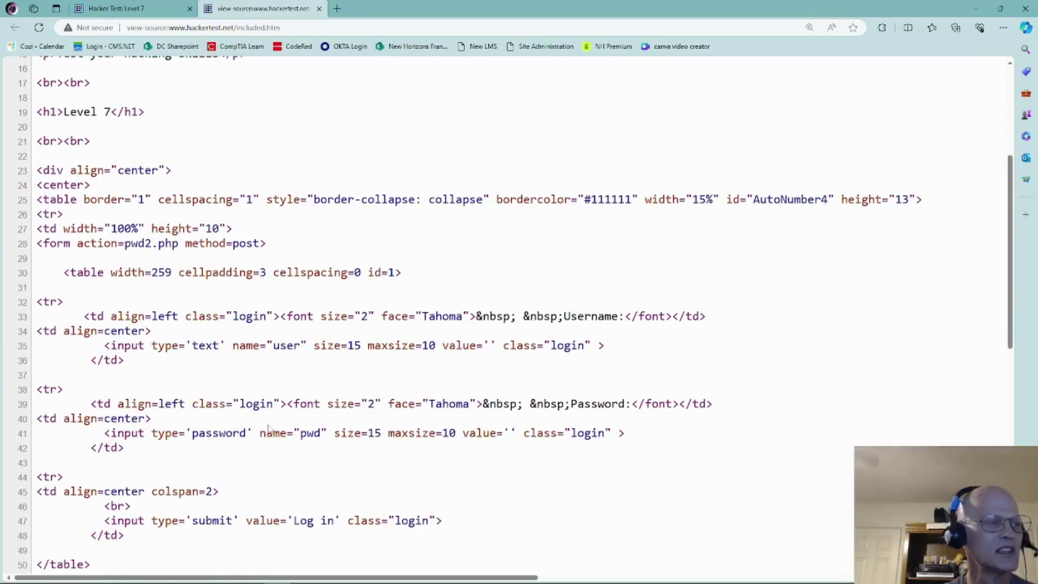
scroll(269, 428, "down", 1)
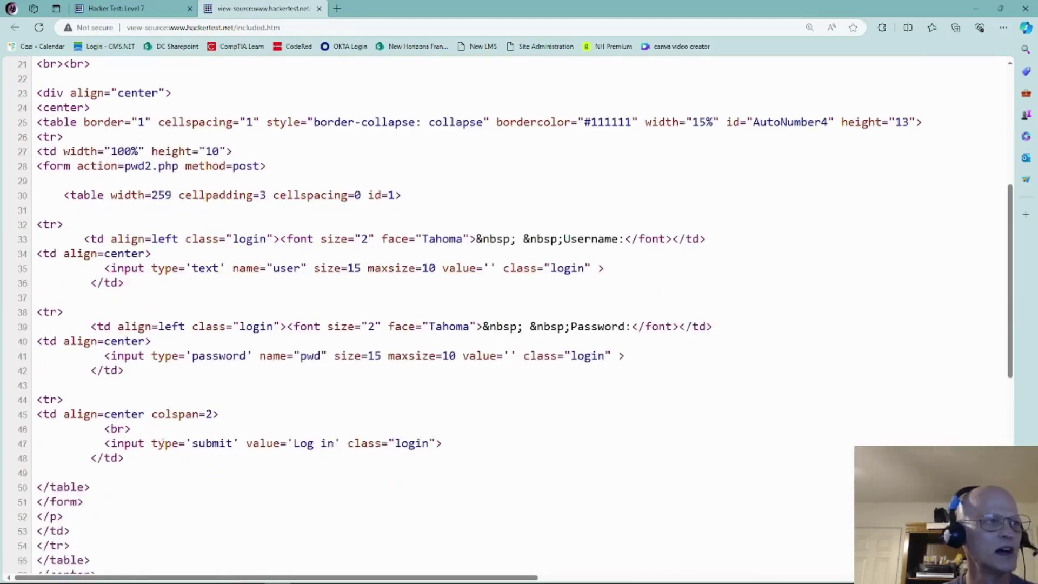
scroll(213, 443, "down", 3)
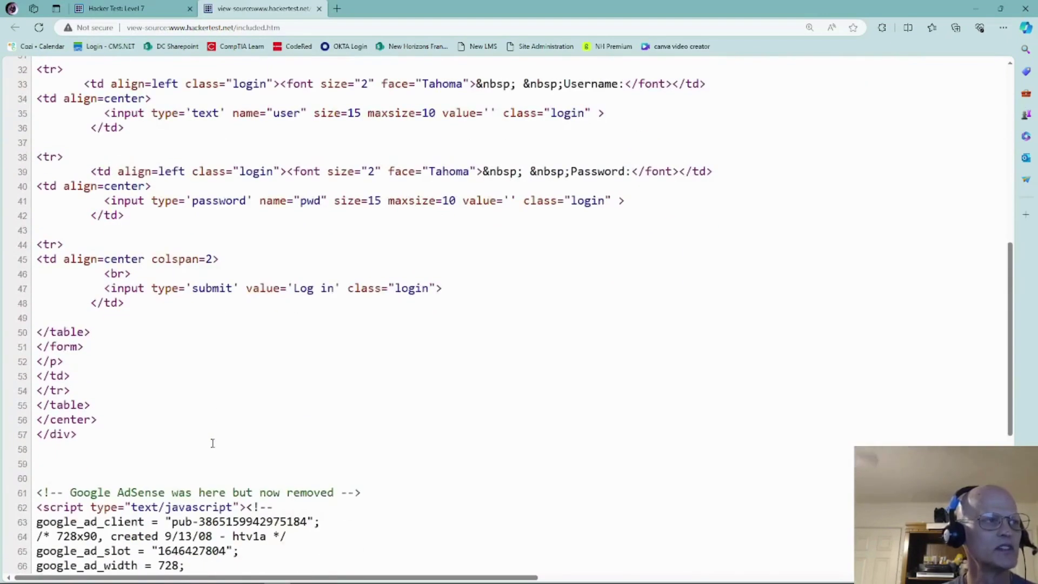
scroll(212, 443, "up", 5)
scroll(213, 444, "up", 3)
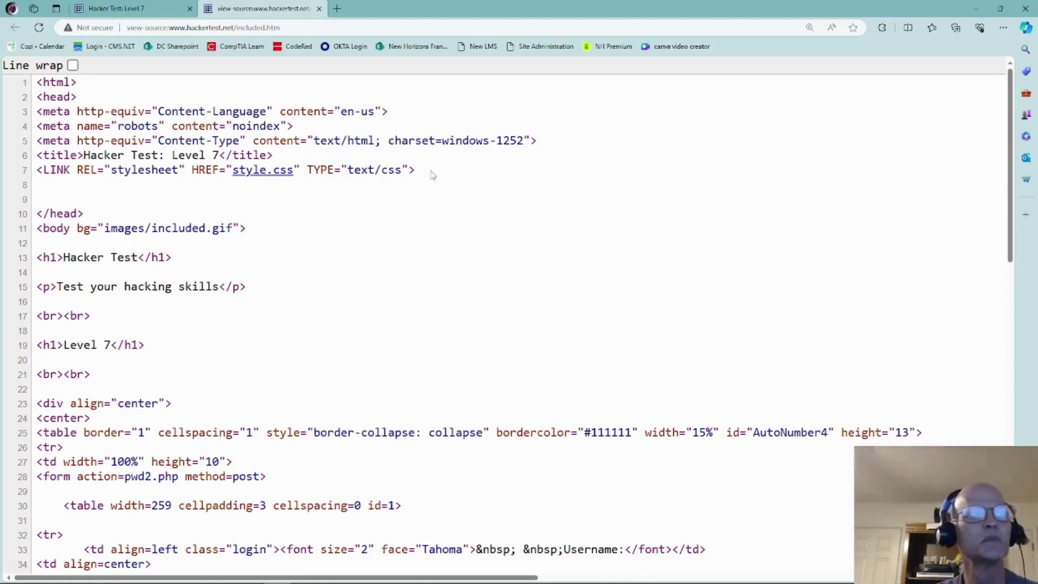
right_click(266, 174)
left_click(295, 182)
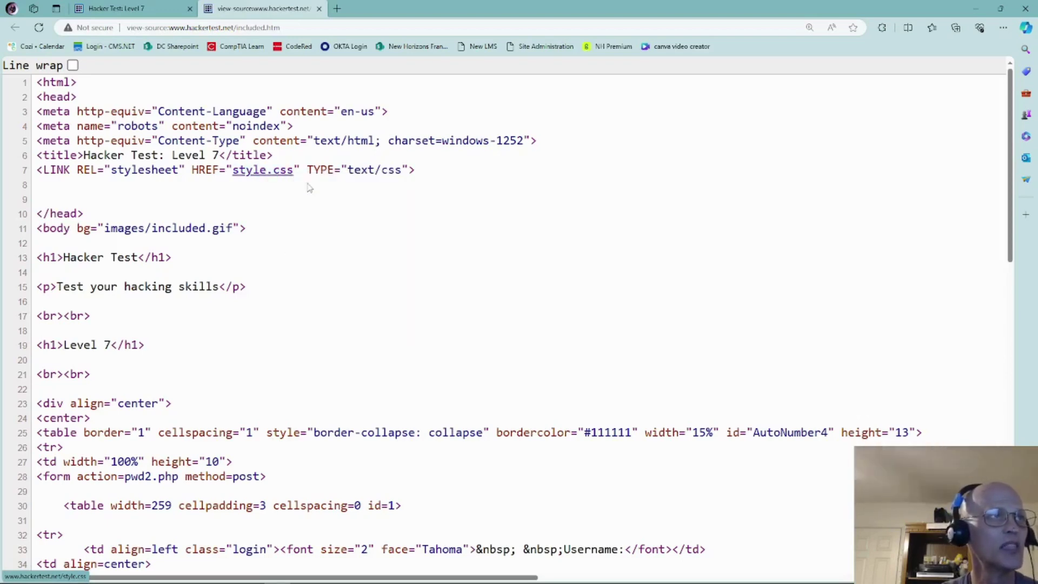
left_click(383, 10)
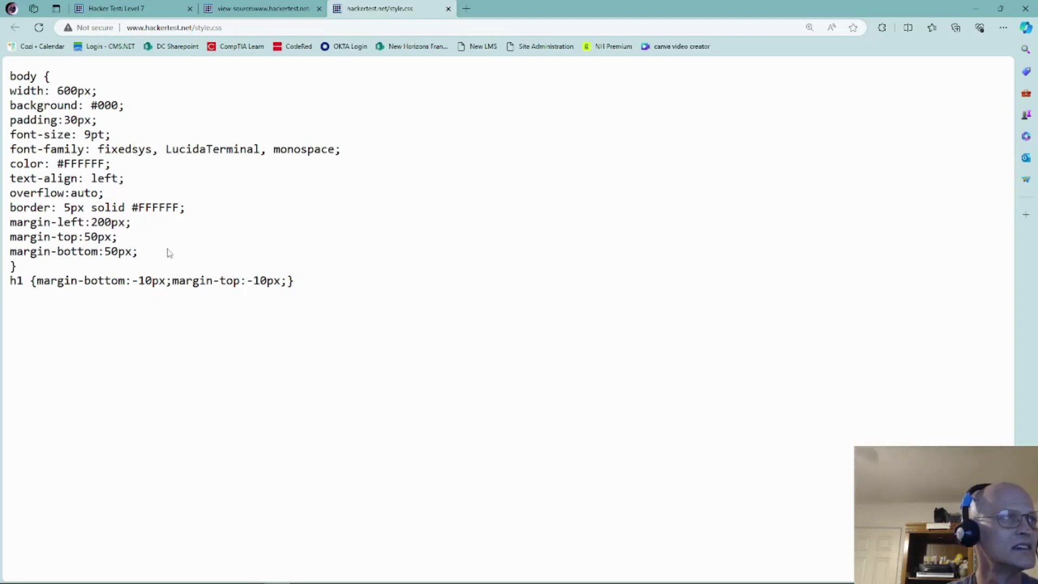
left_click(448, 9)
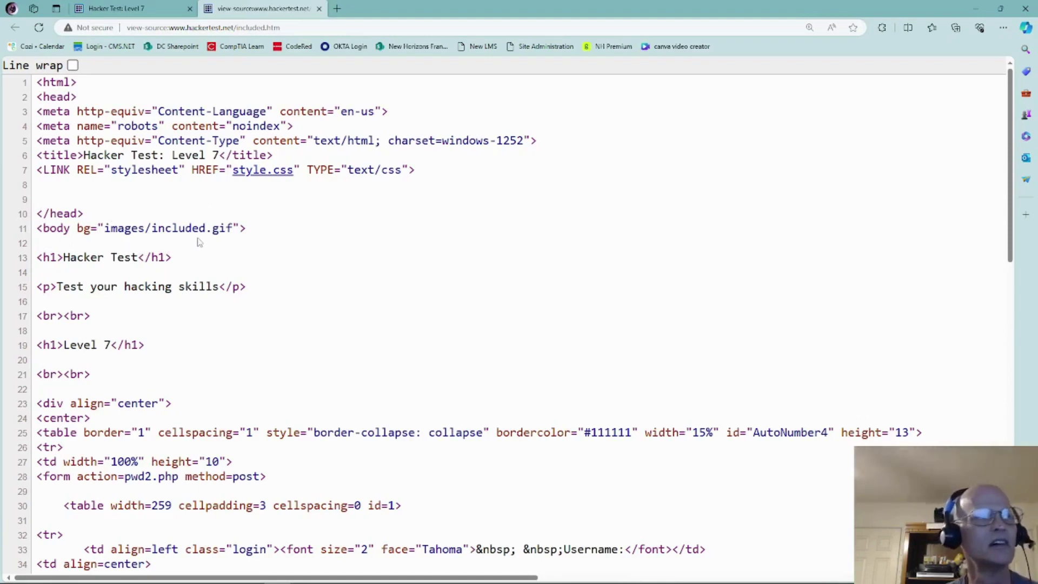
left_click(128, 9)
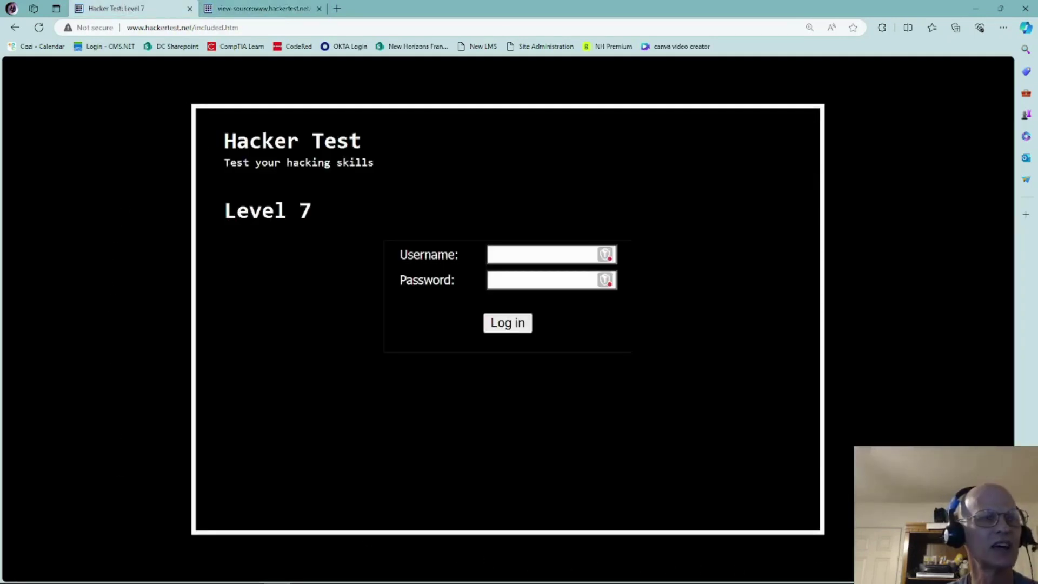
left_click(223, 9)
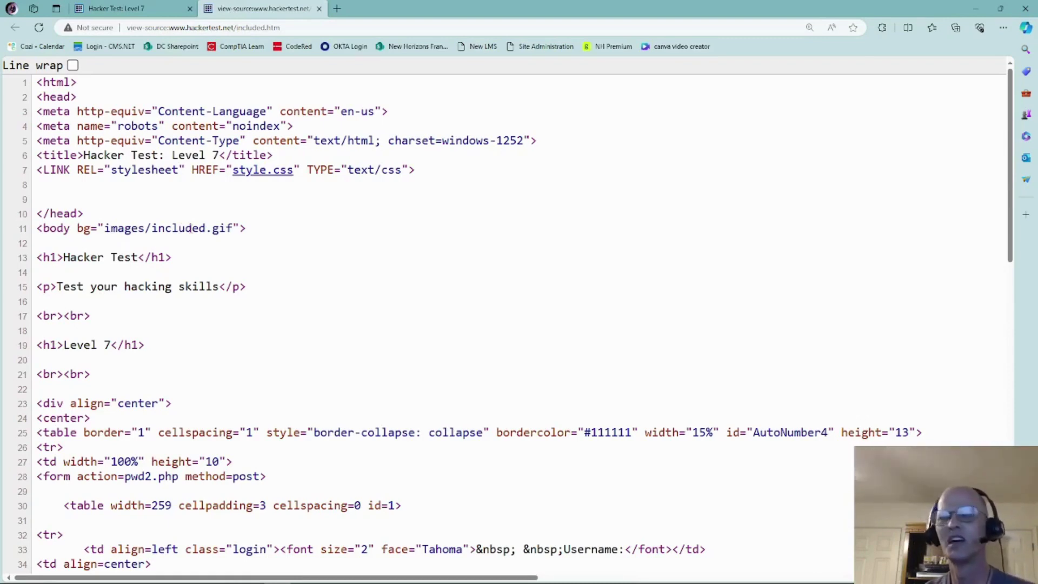
right_click(187, 227)
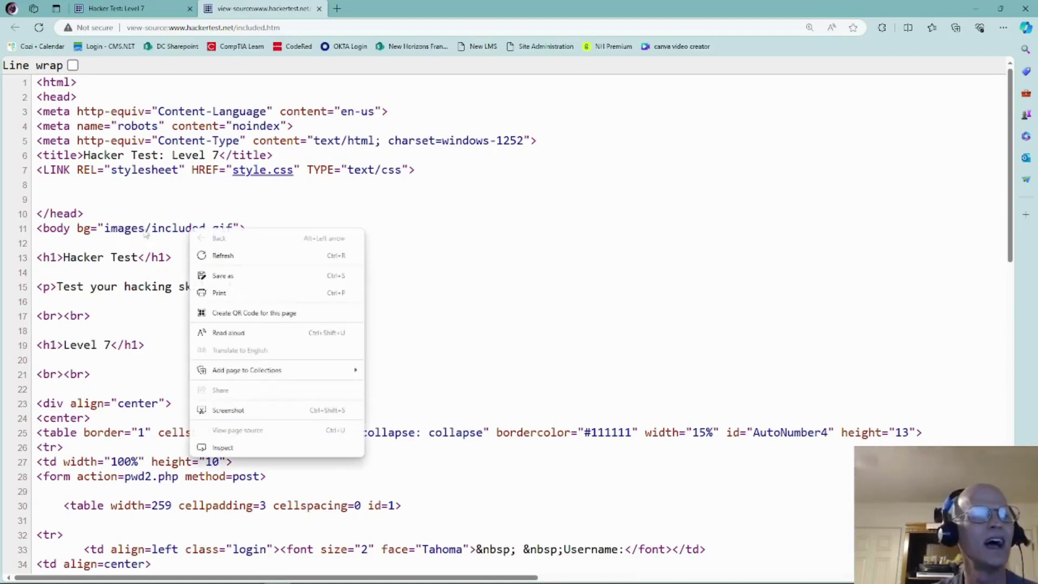
left_click(458, 195)
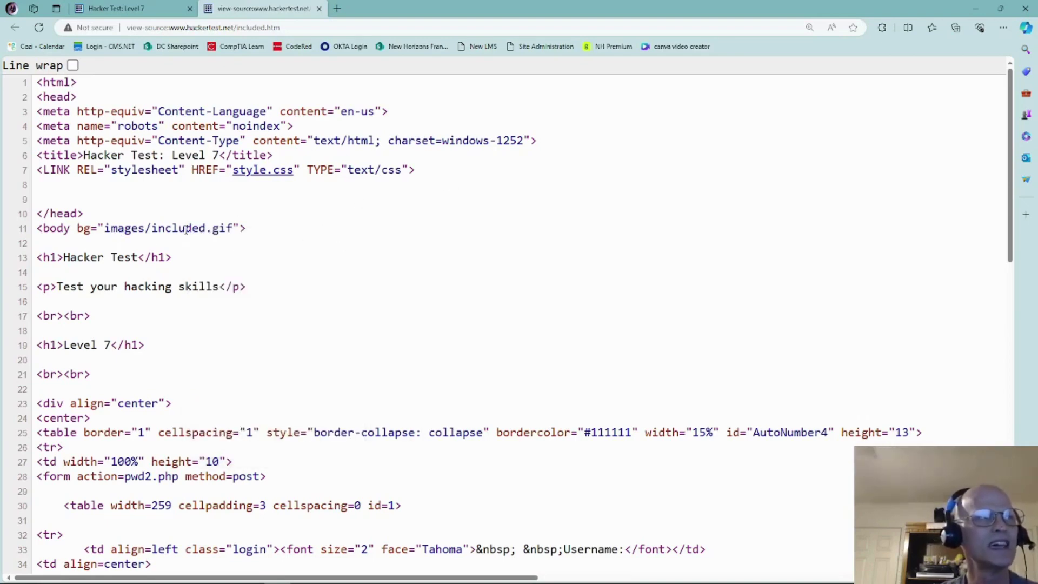
right_click(158, 229)
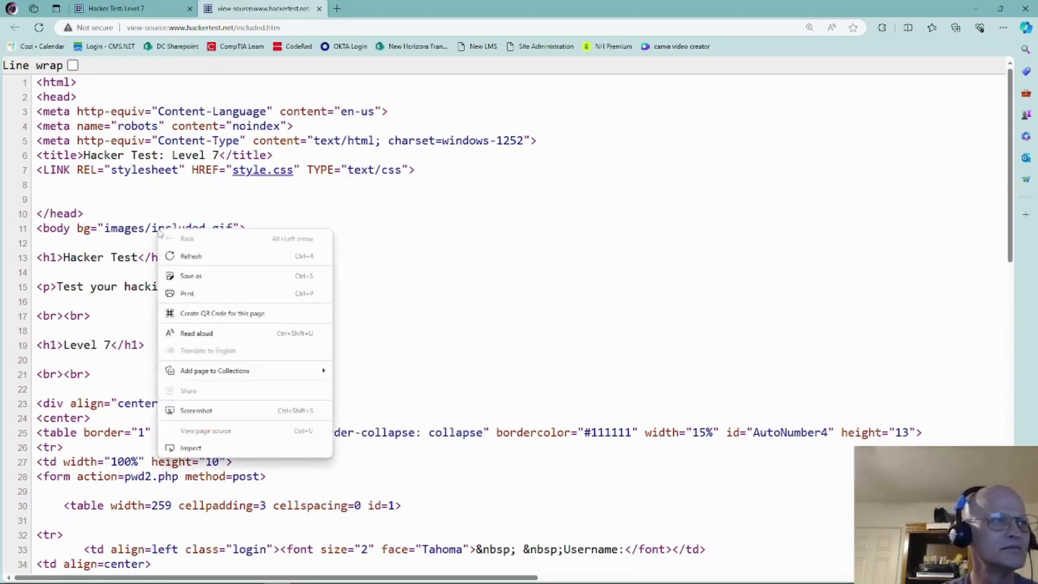
left_click(425, 225)
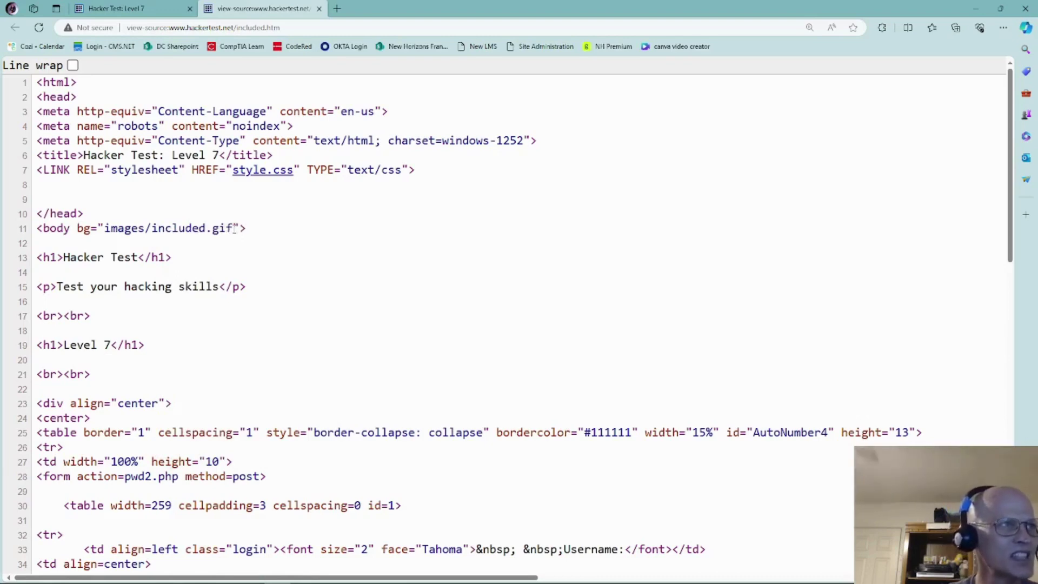
left_click_drag(229, 229, 105, 228)
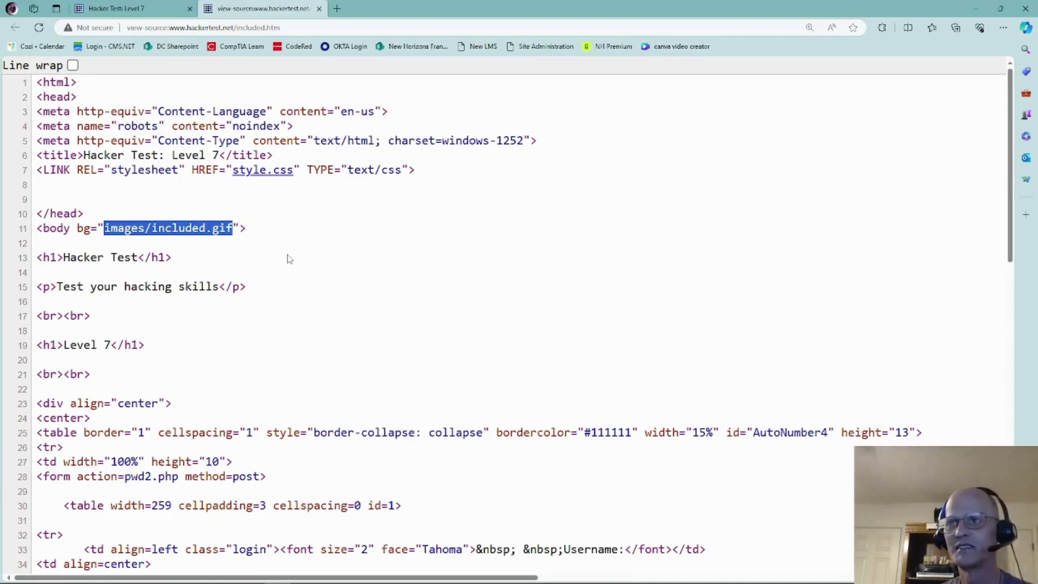
Step: Select the full images/included.gif background path on line 11 of the source
left_click(289, 258)
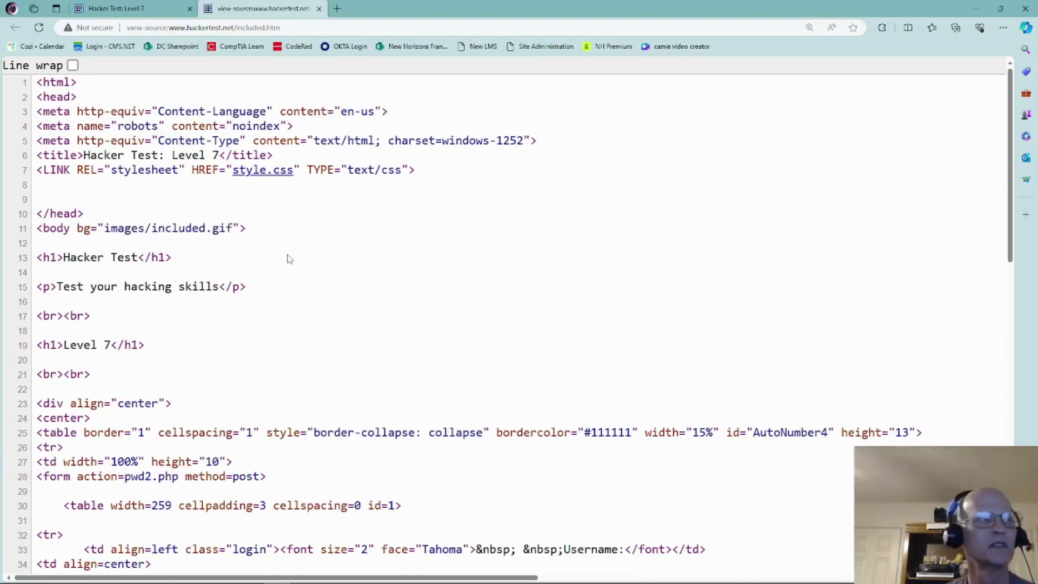
left_click_drag(153, 229, 249, 238)
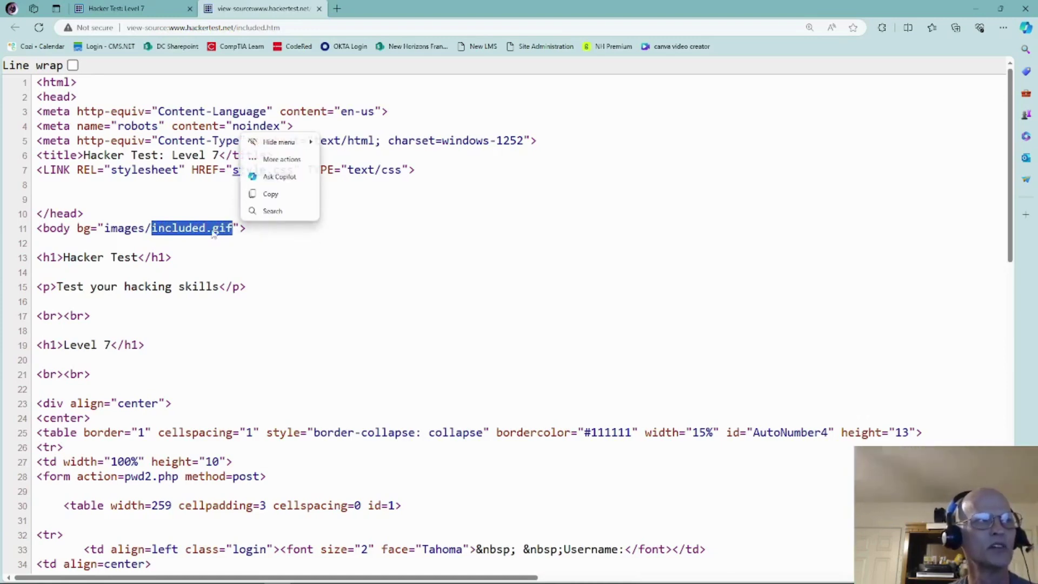
left_click(313, 265)
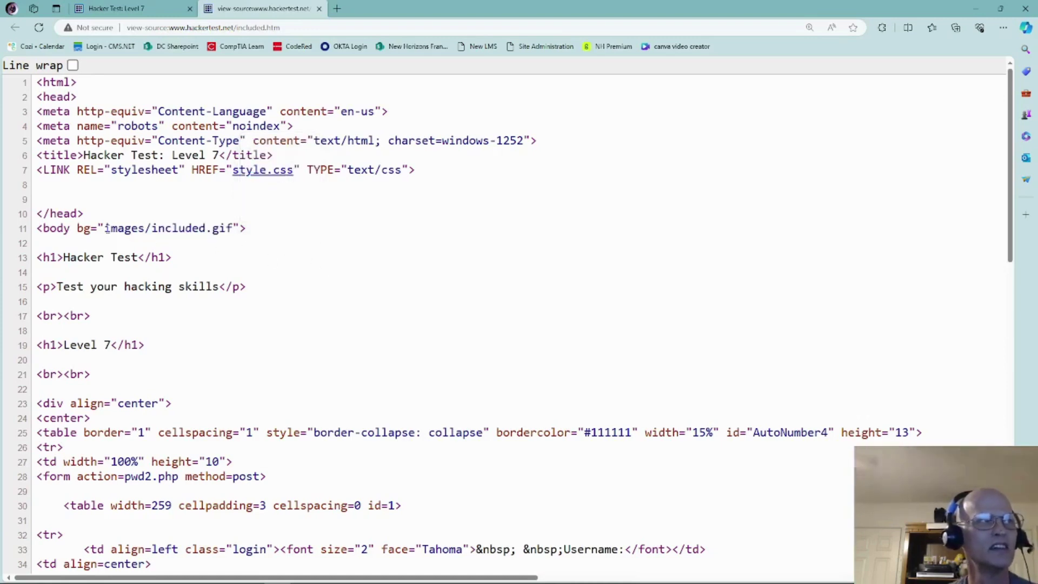
left_click_drag(105, 228, 236, 241)
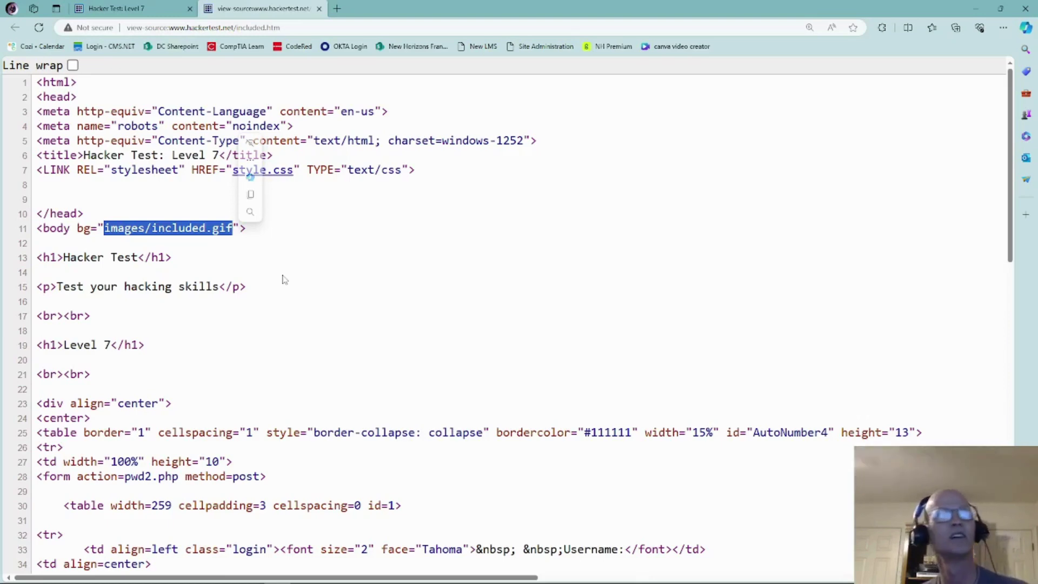
Step: Add an empty line below the included.htm URL in Notepad, then return to Edge
mouse_move(433, 573)
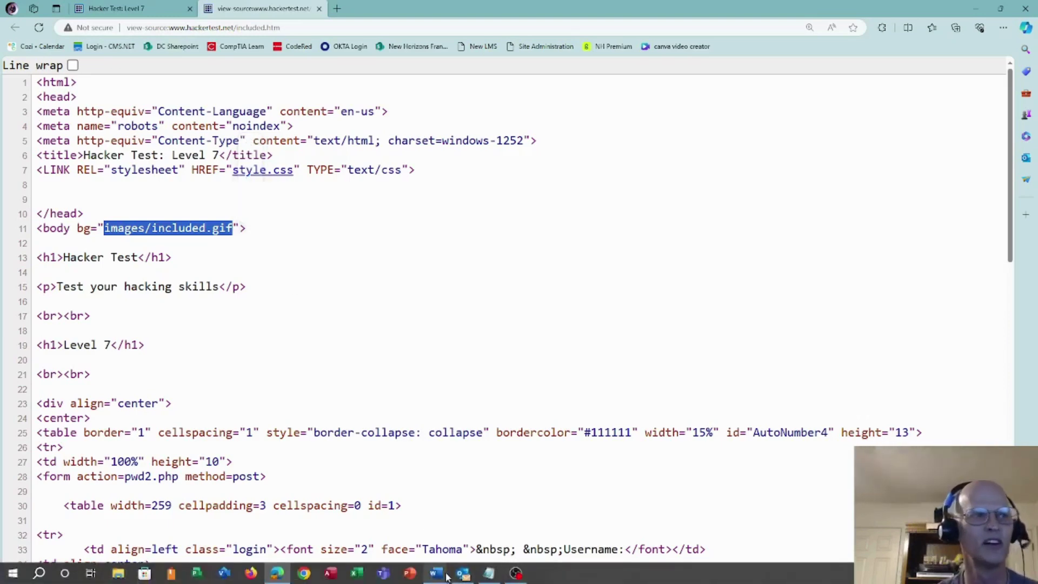
left_click(490, 573)
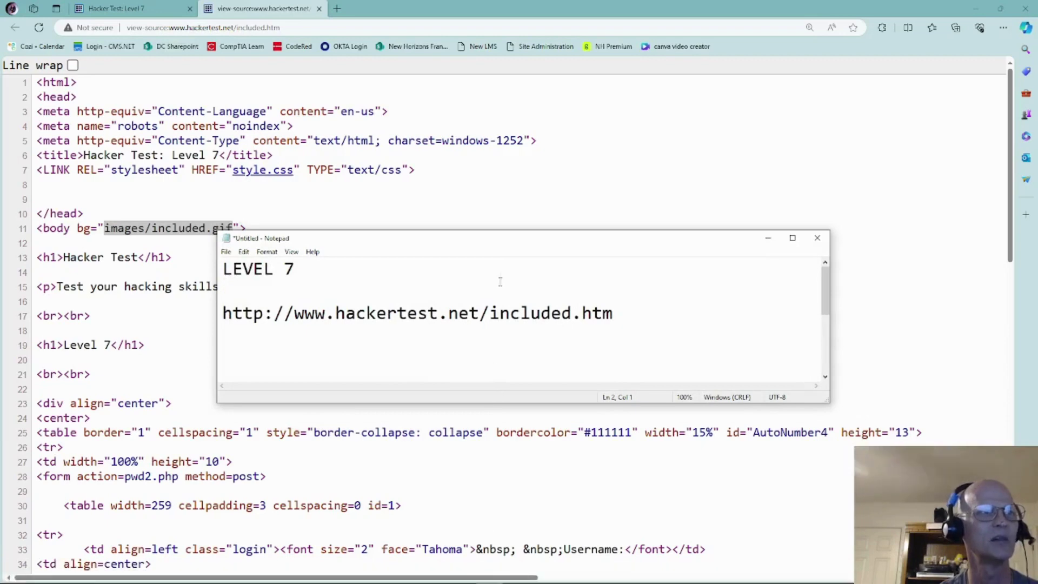
left_click(619, 312)
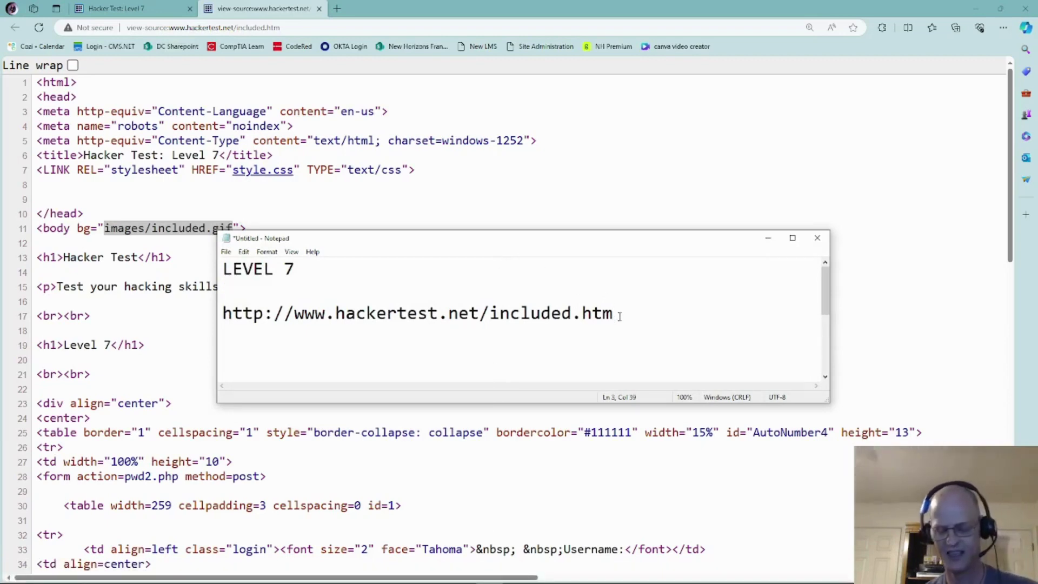
key("Return")
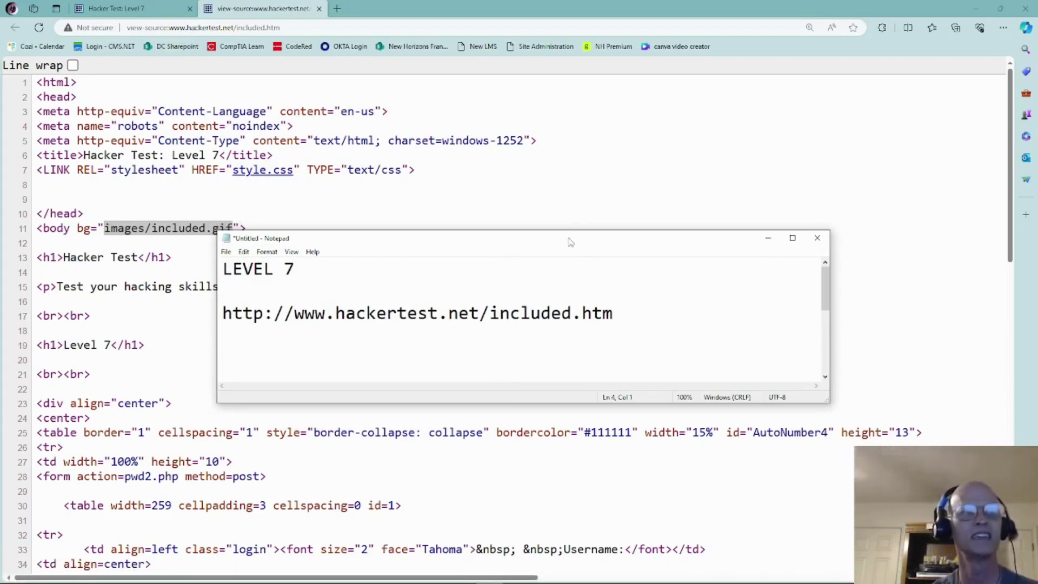
key("alt+Tab")
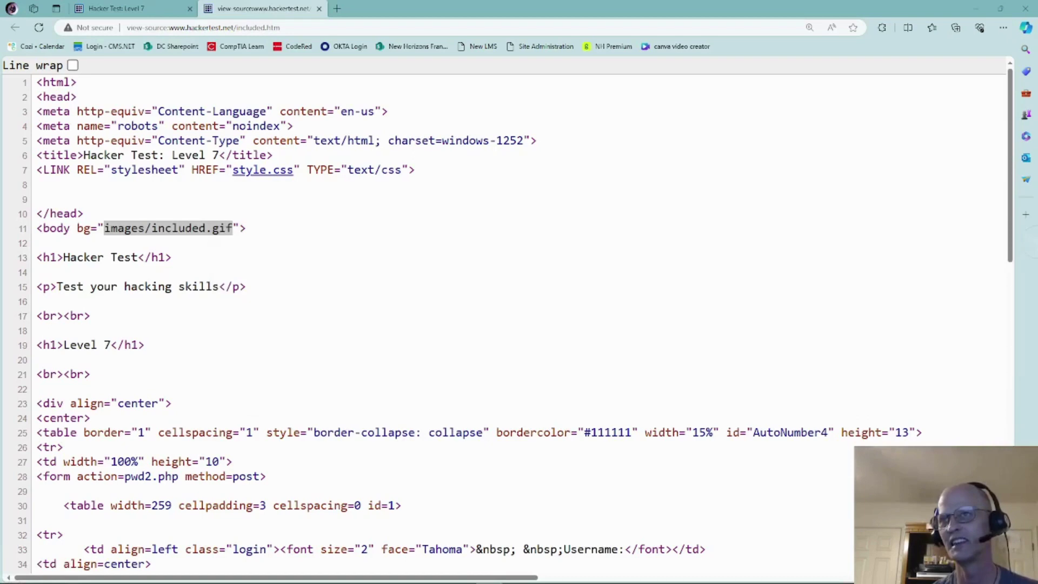
left_click(659, 329)
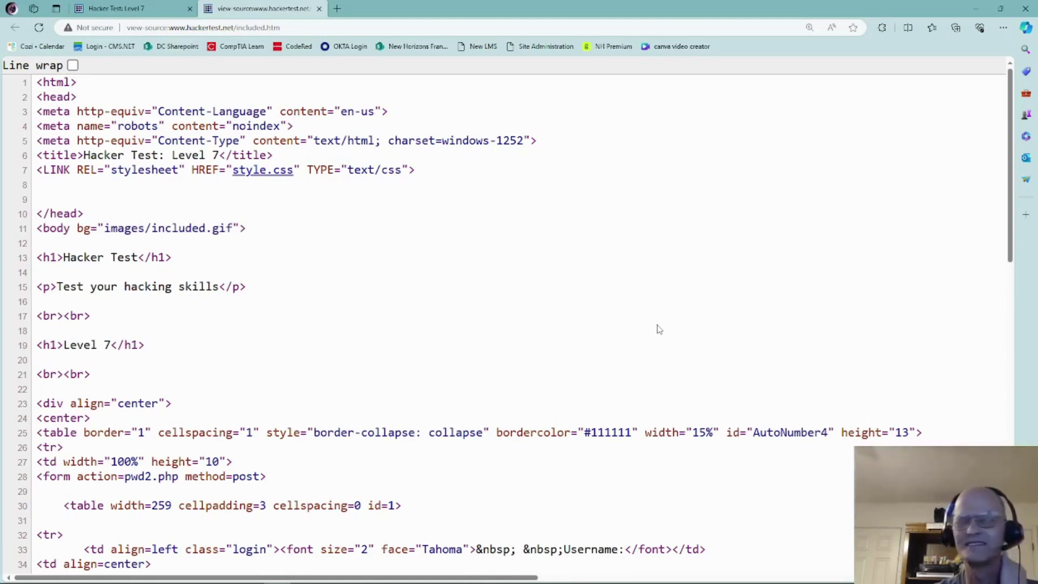
right_click(659, 329)
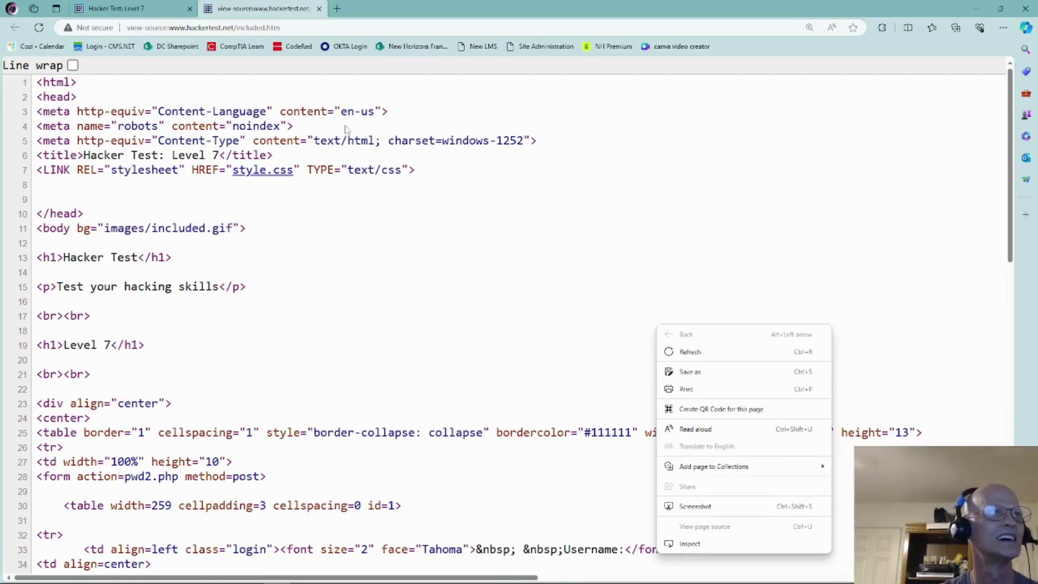
left_click(174, 27)
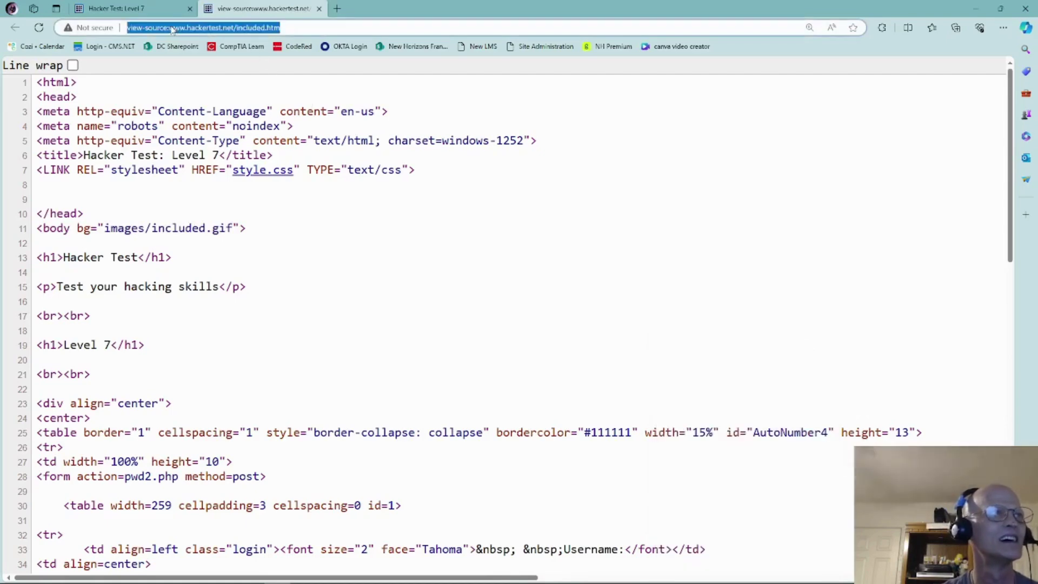
left_click(170, 27)
left_click_drag(170, 28, 282, 28)
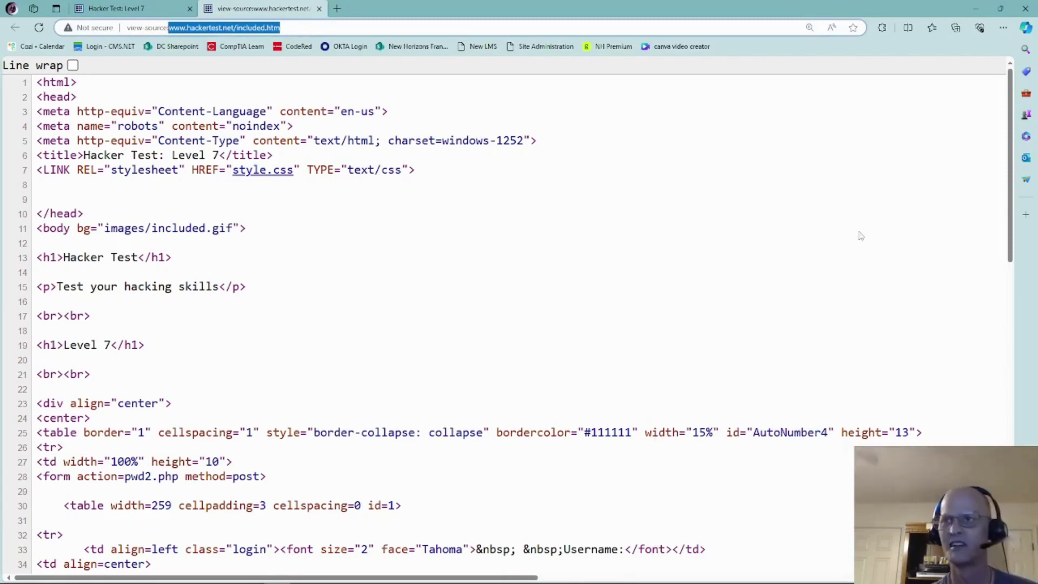
Step: Reselect the images/included.gif path, then select the full included.gif URL in the Notepad notes
key("alt+Tab")
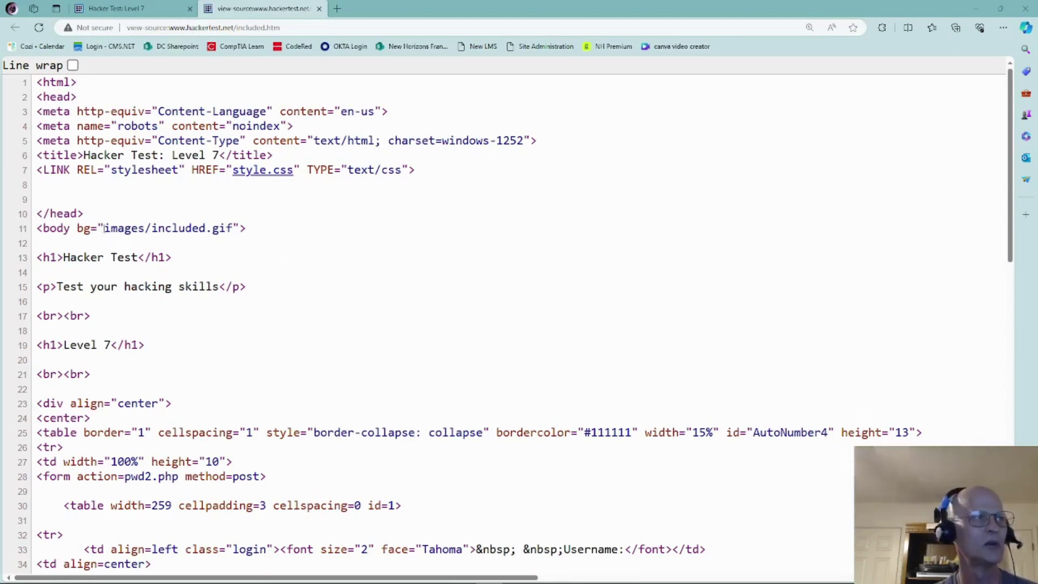
left_click_drag(104, 228, 233, 229)
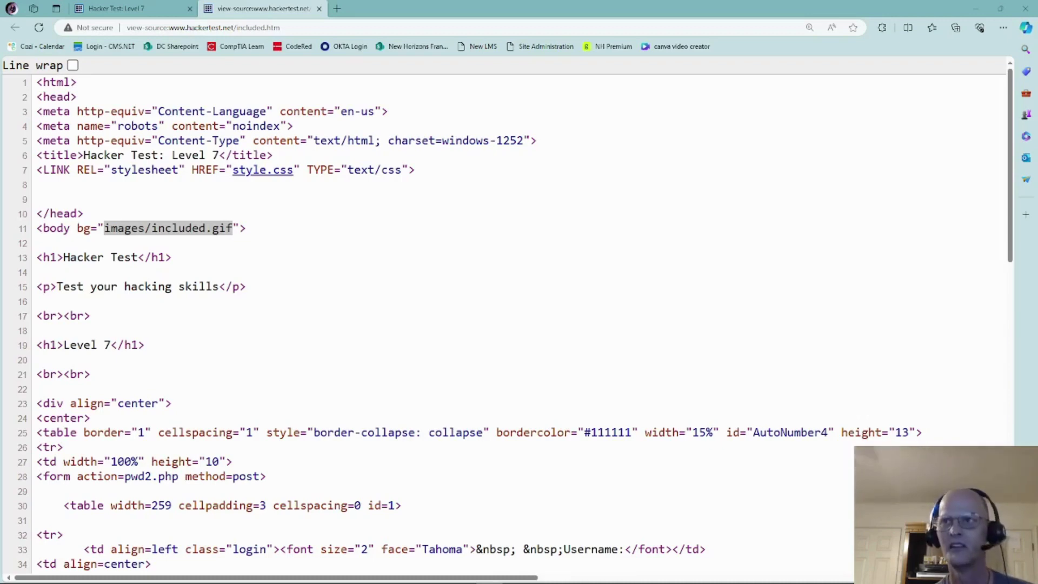
key("alt+Tab")
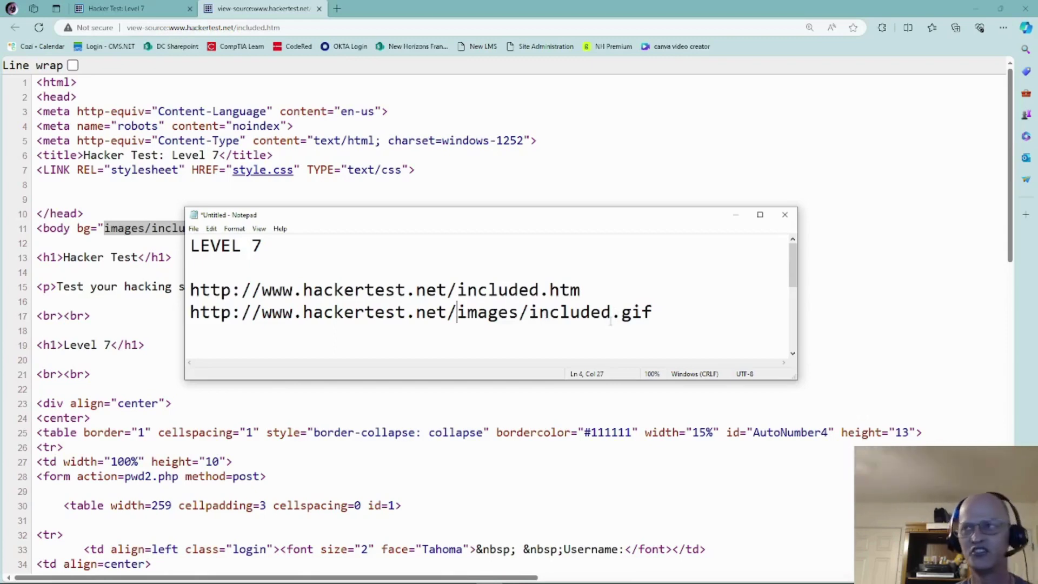
left_click_drag(655, 313, 193, 312)
key("ctrl+c")
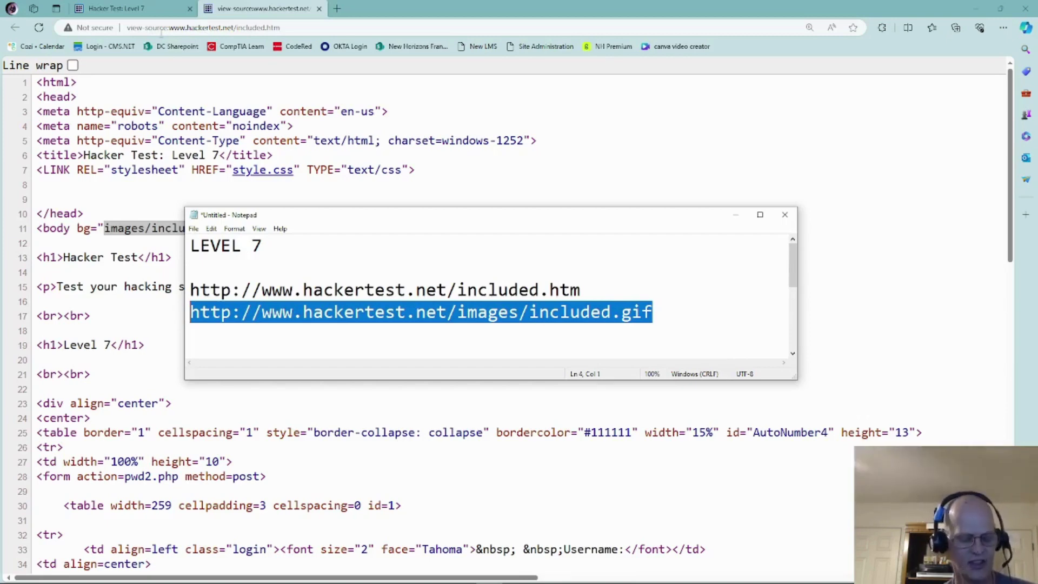
left_click_drag(308, 28, 128, 28)
key("ctrl+v")
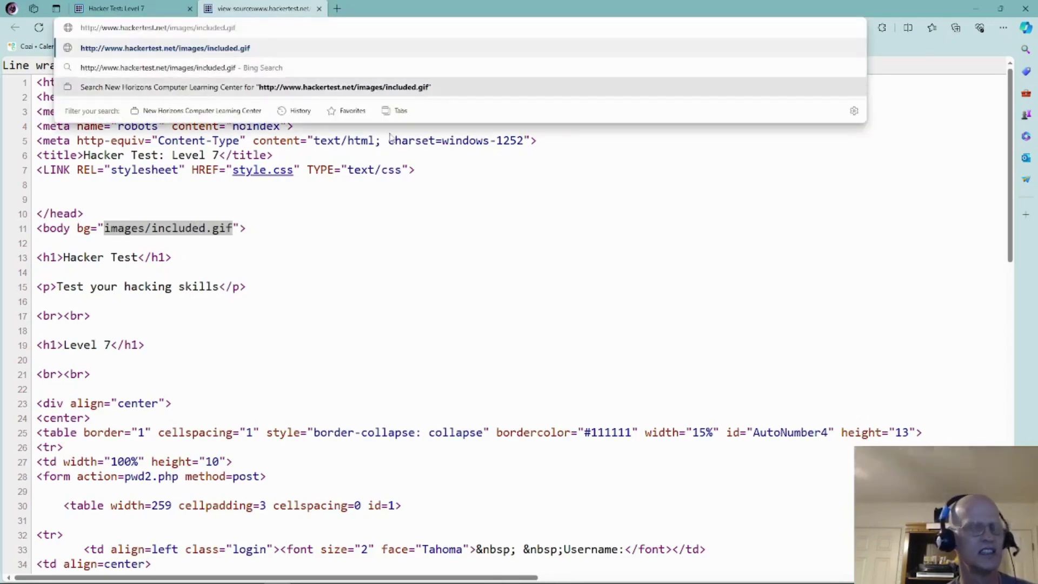
key("Return")
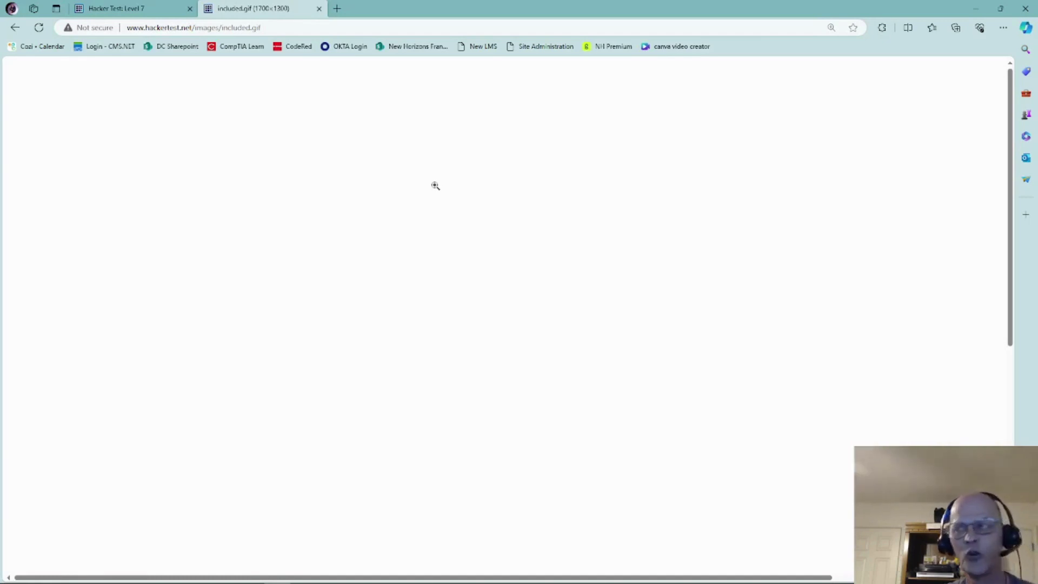
scroll(435, 185, "down", 5)
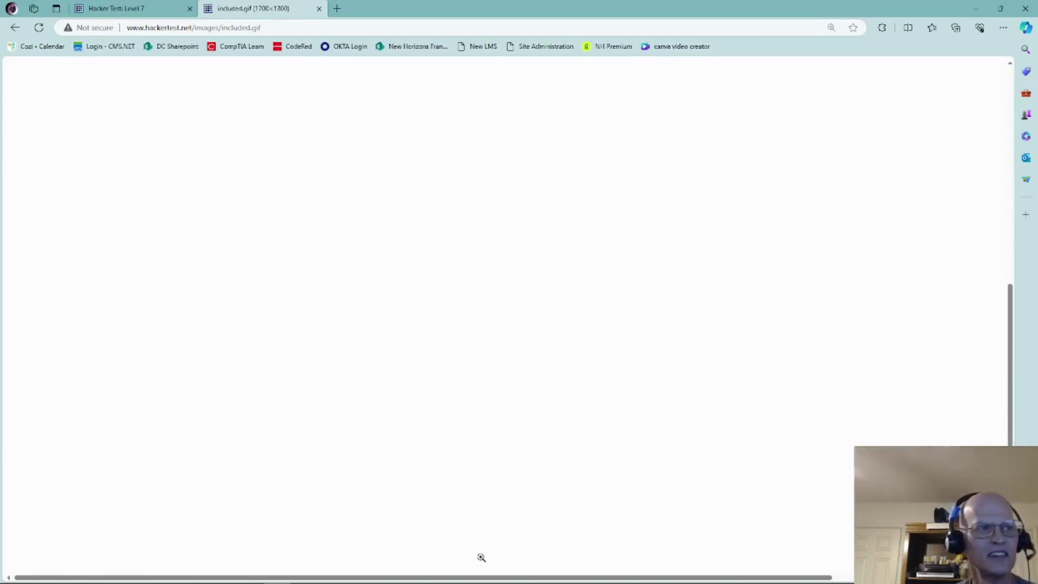
left_click_drag(483, 580, 689, 580)
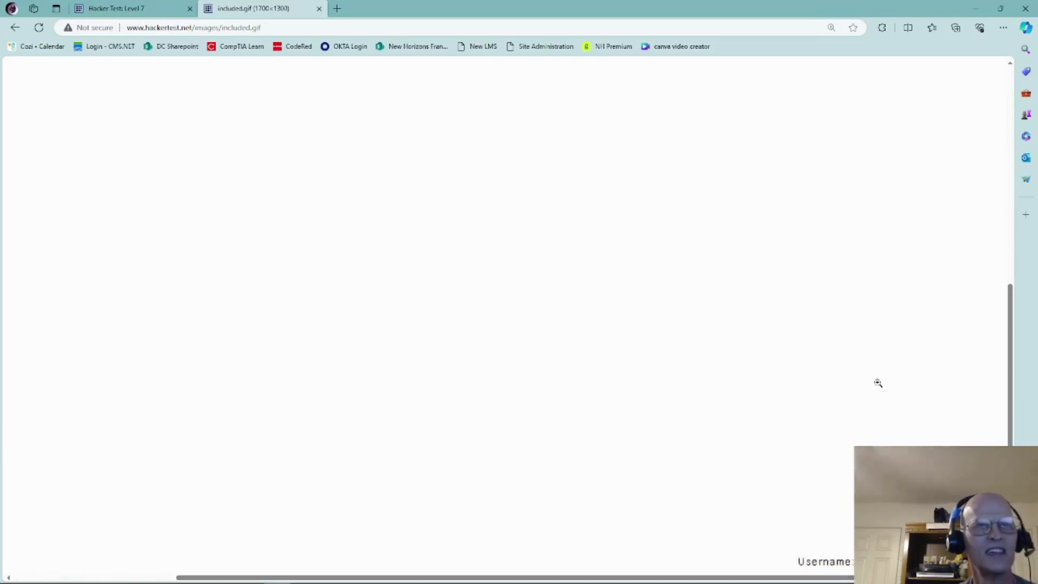
Step: Zoom the included.gif image to 300% and scroll right to read the hidden login text
left_click(1003, 28)
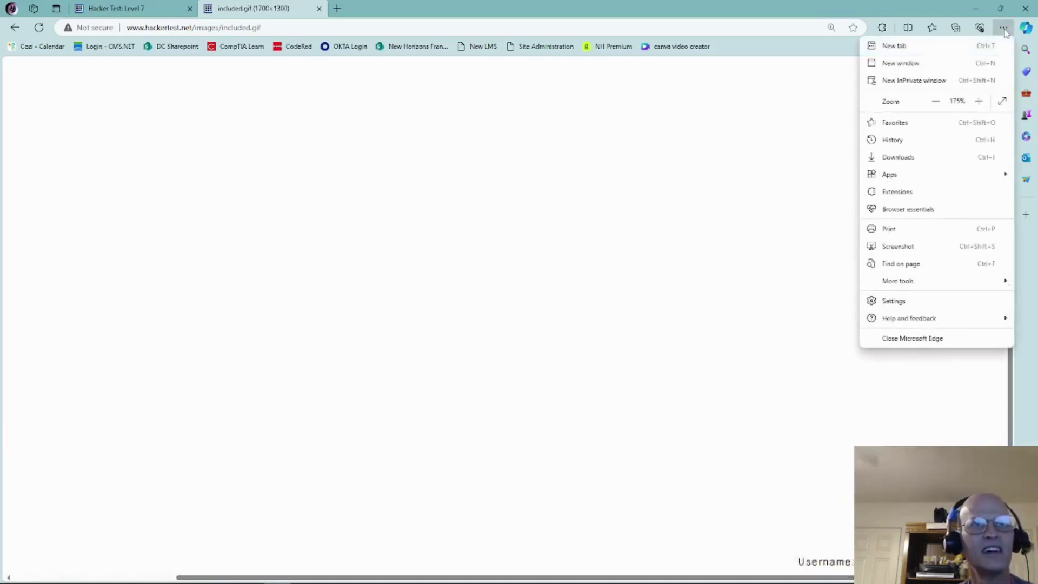
left_click(978, 101)
left_click(978, 101)
left_click(979, 101)
left_click(856, 277)
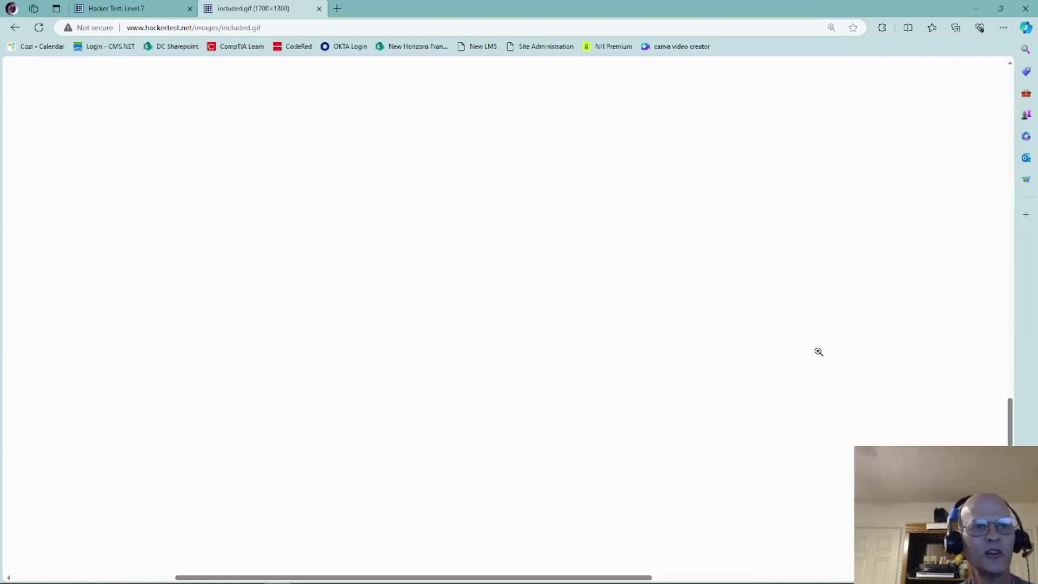
left_click_drag(649, 579, 990, 578)
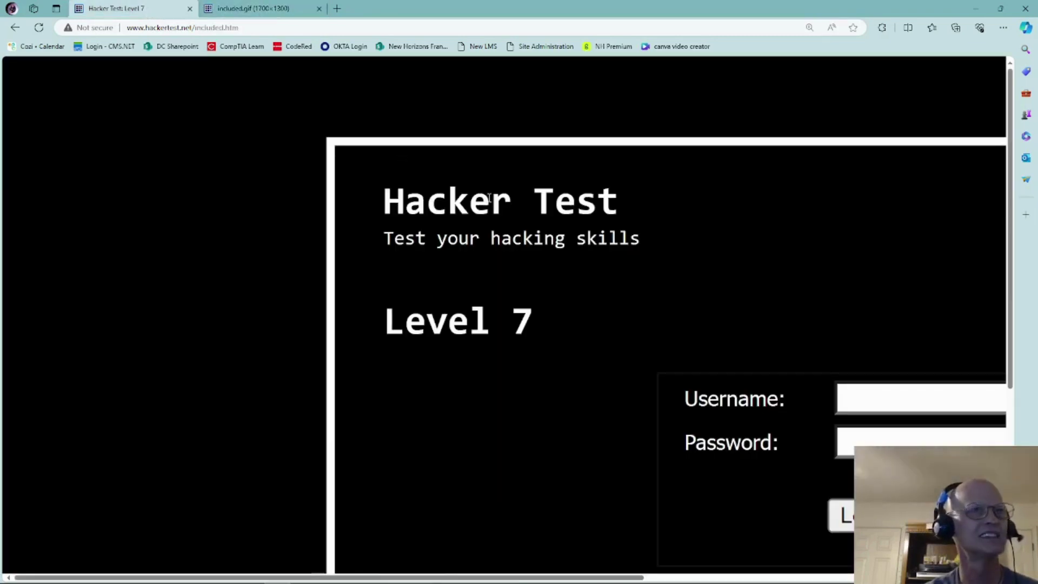
Step: Log into Level 7 with the saved username and the password read from the image
left_click_drag(633, 577, 846, 578)
left_click(599, 400)
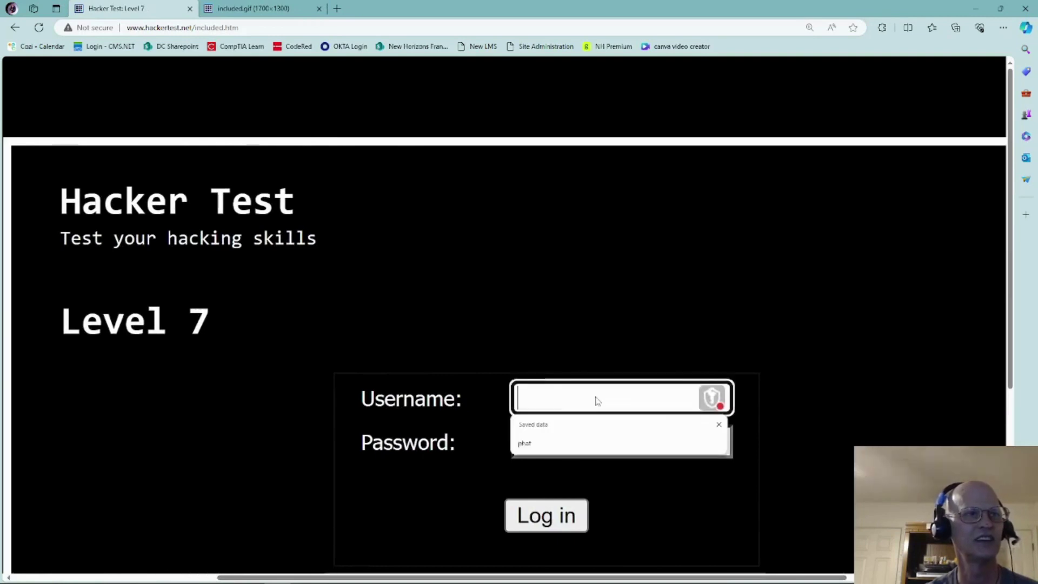
left_click(537, 444)
left_click(547, 447)
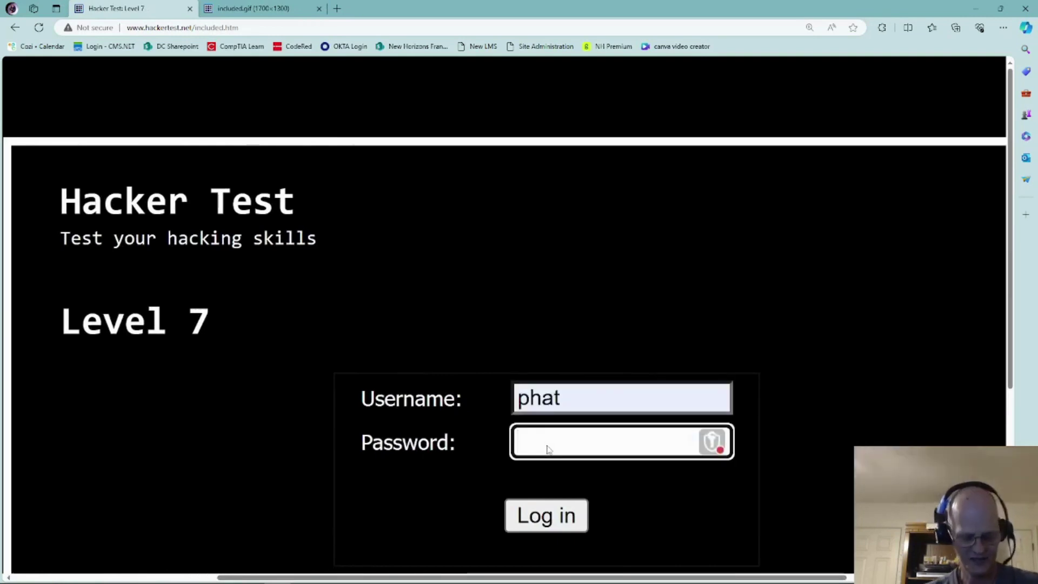
type("phat")
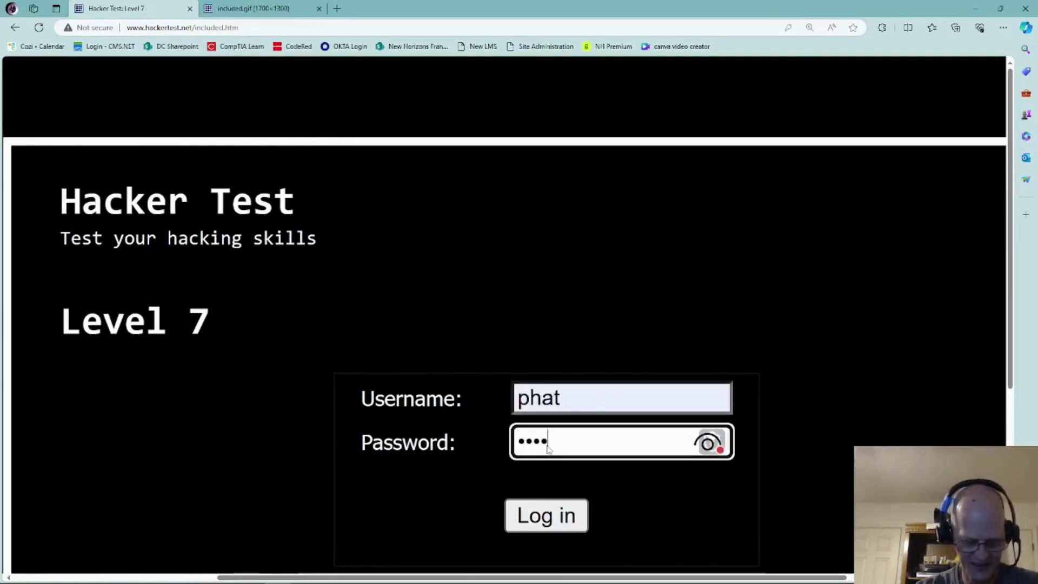
type("hacker")
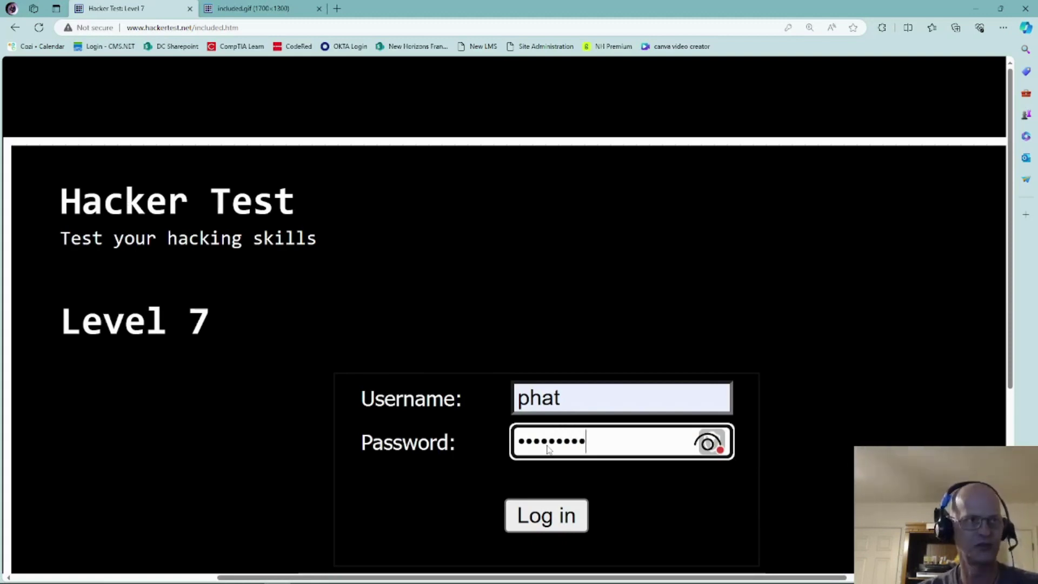
left_click(557, 519)
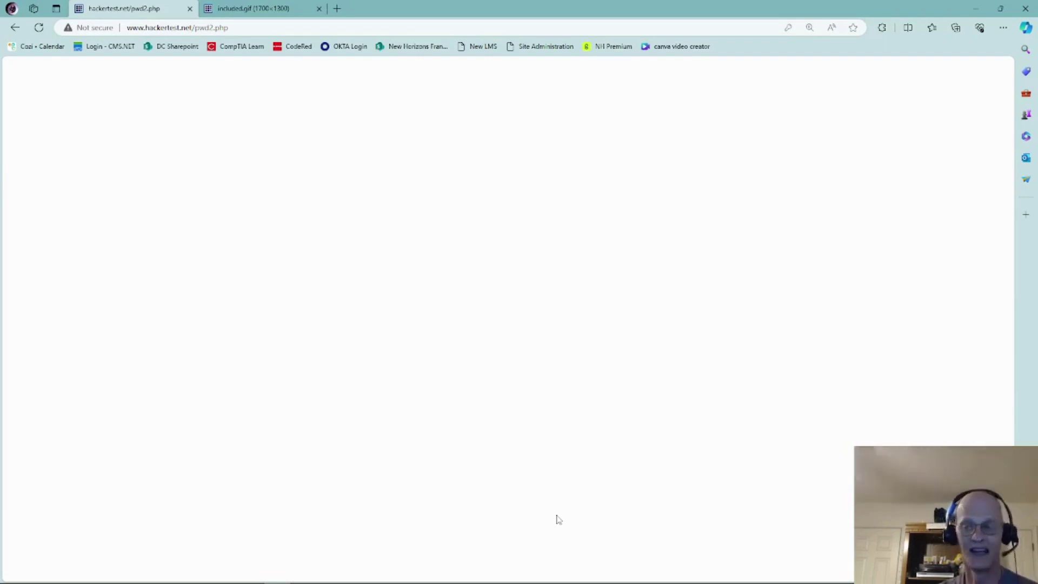
mouse_move(463, 578)
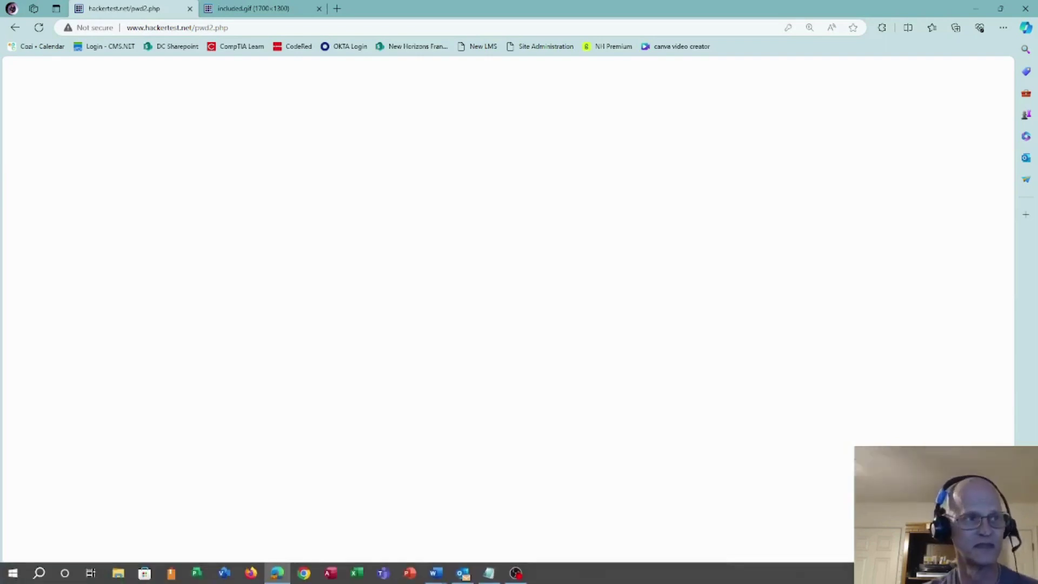
left_click(489, 573)
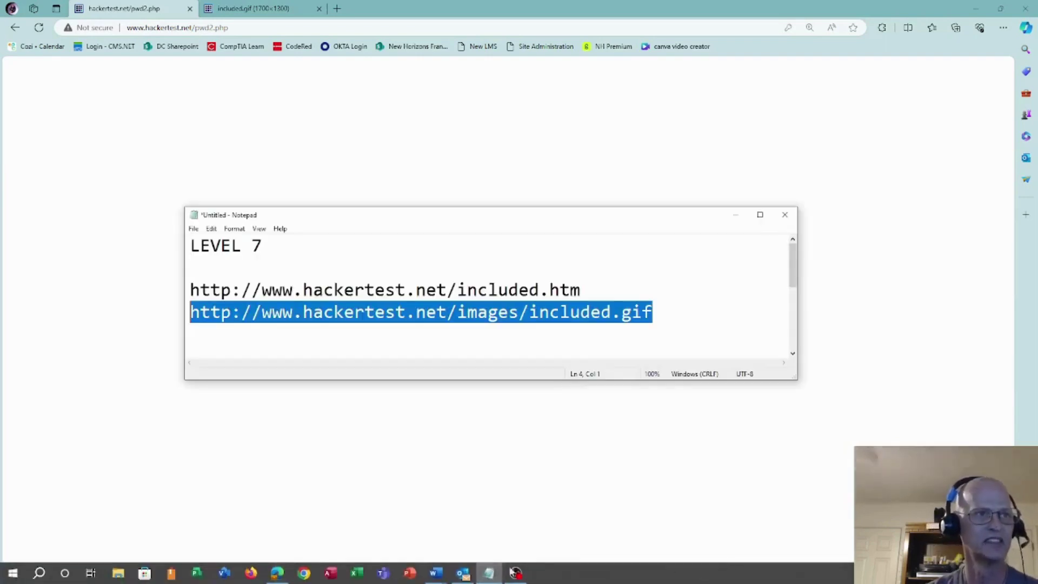
left_click_drag(579, 218, 615, 168)
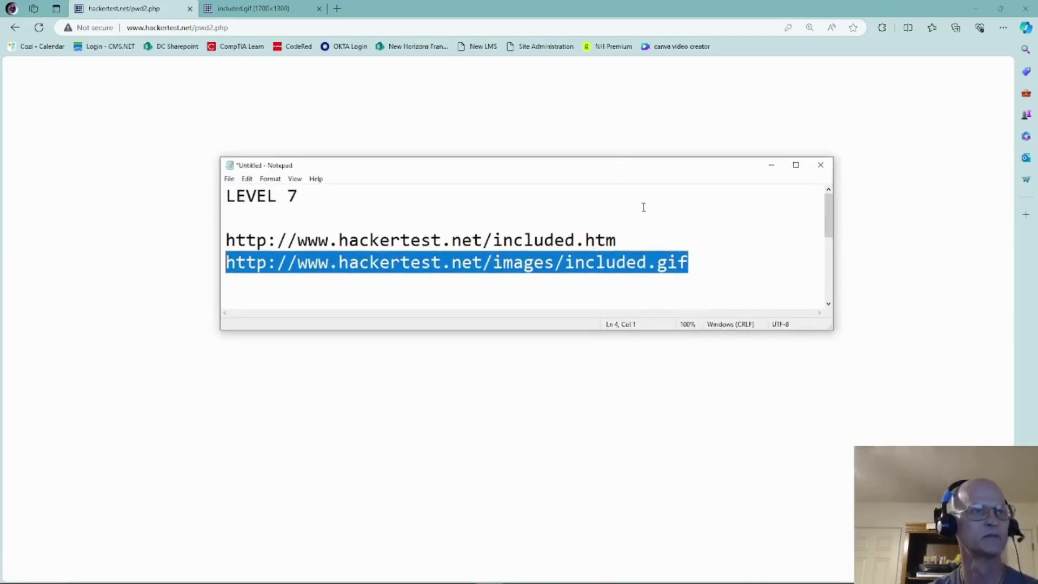
left_click(696, 261)
key("Return")
key("Return")
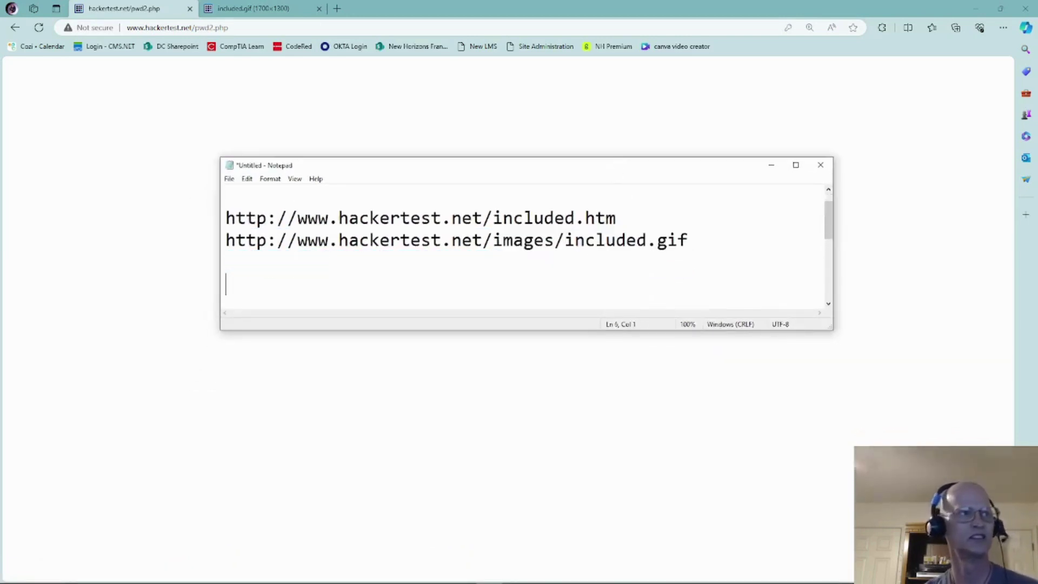
left_click_drag(268, 28, 120, 30)
key("ctrl+c")
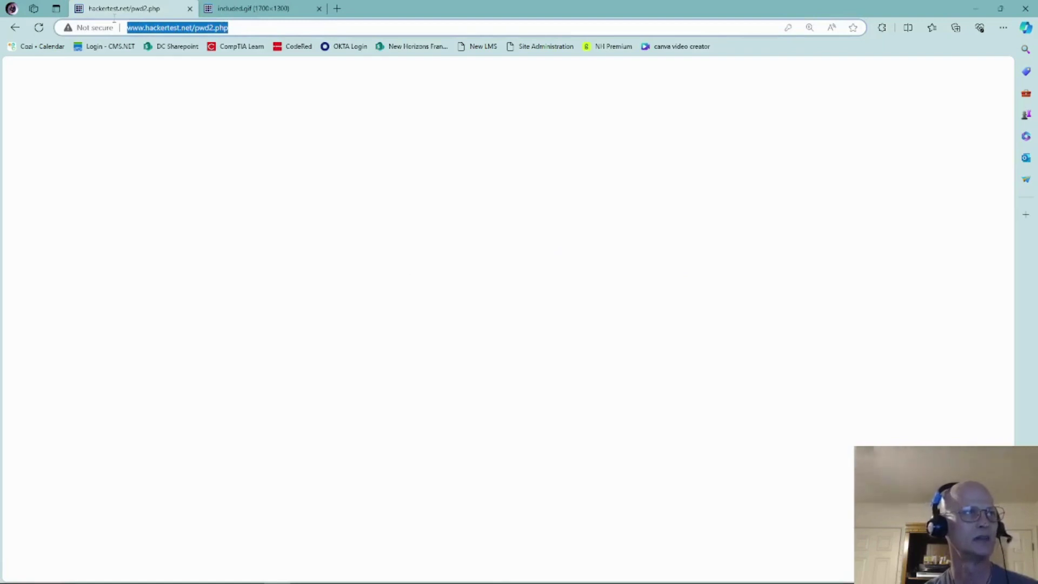
mouse_move(489, 573)
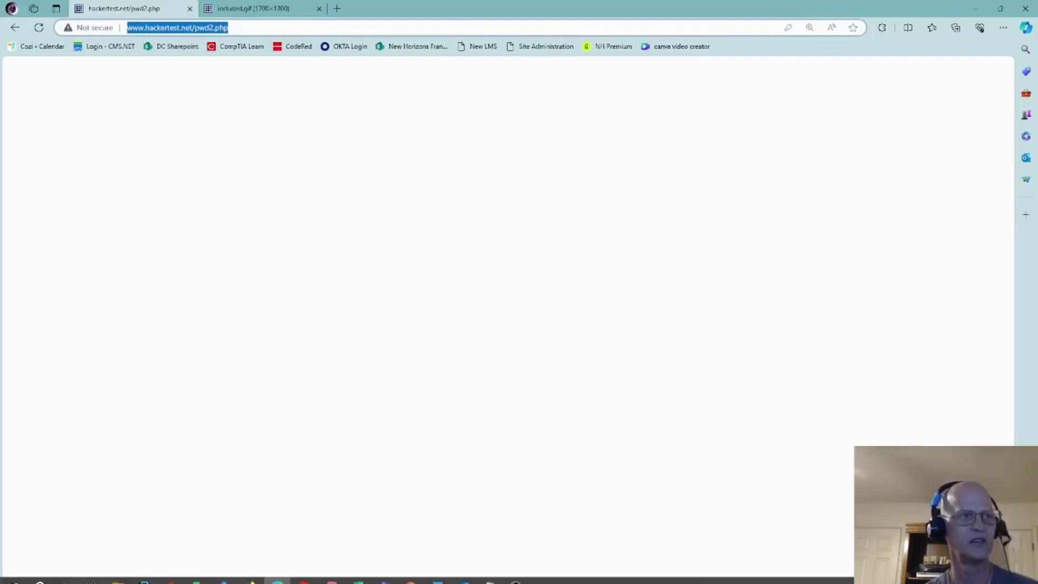
left_click(490, 573)
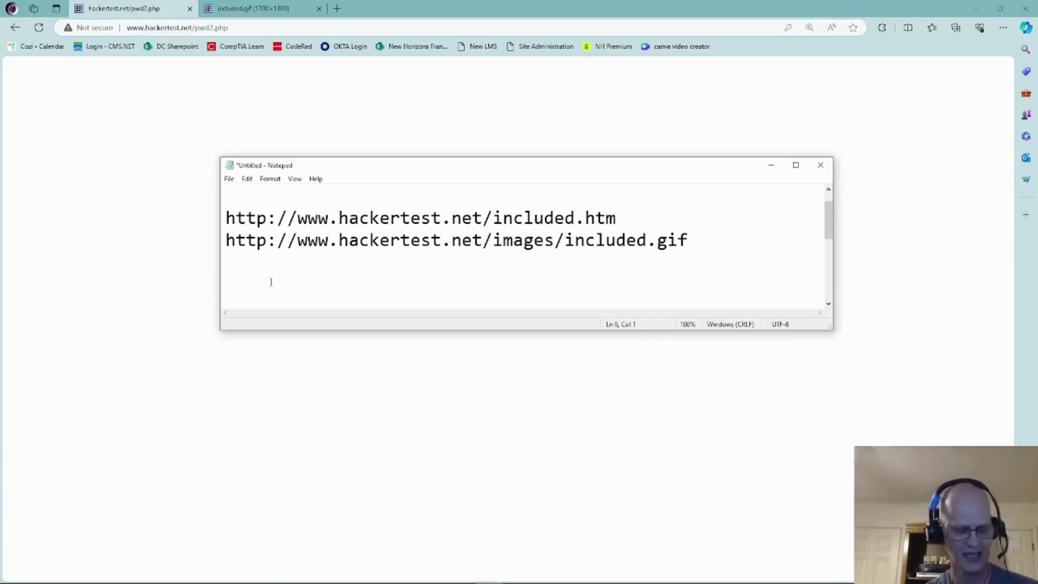
key("ctrl+v")
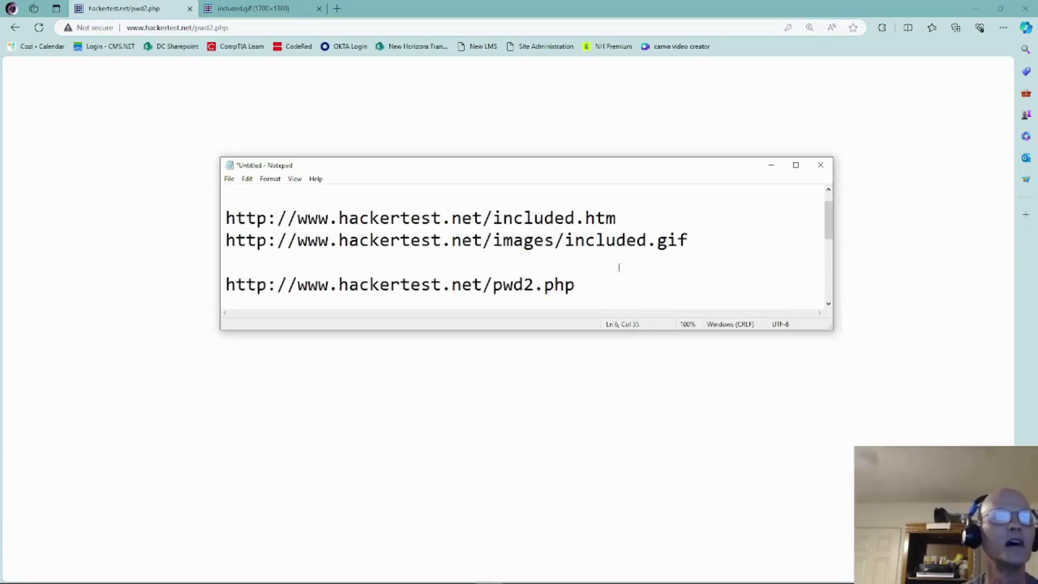
left_click_drag(572, 167, 1037, 181)
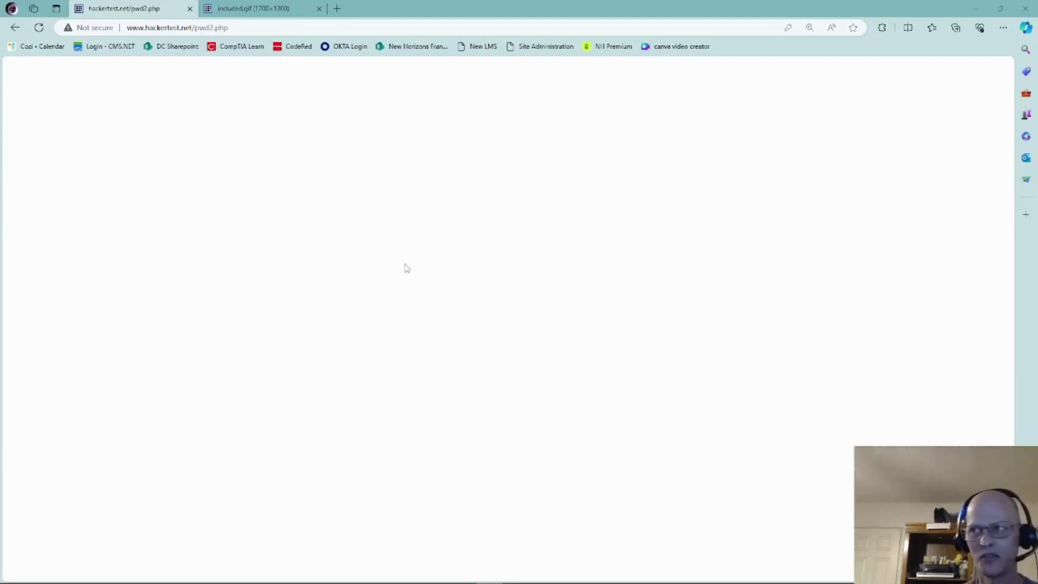
Step: View pwd2.php's page source in a new tab and zoom out twice to shrink the text
right_click(156, 179)
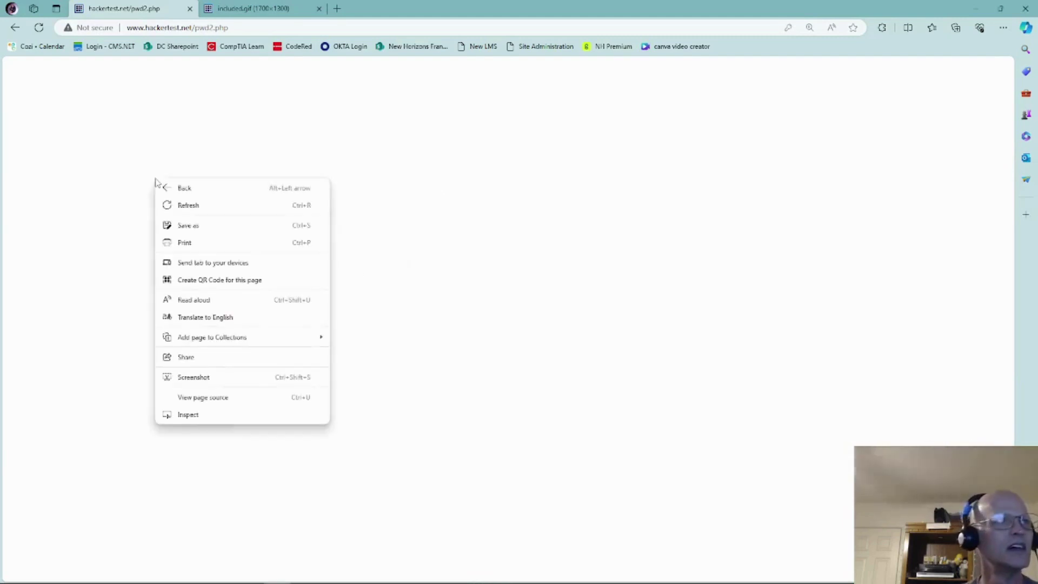
left_click(257, 398)
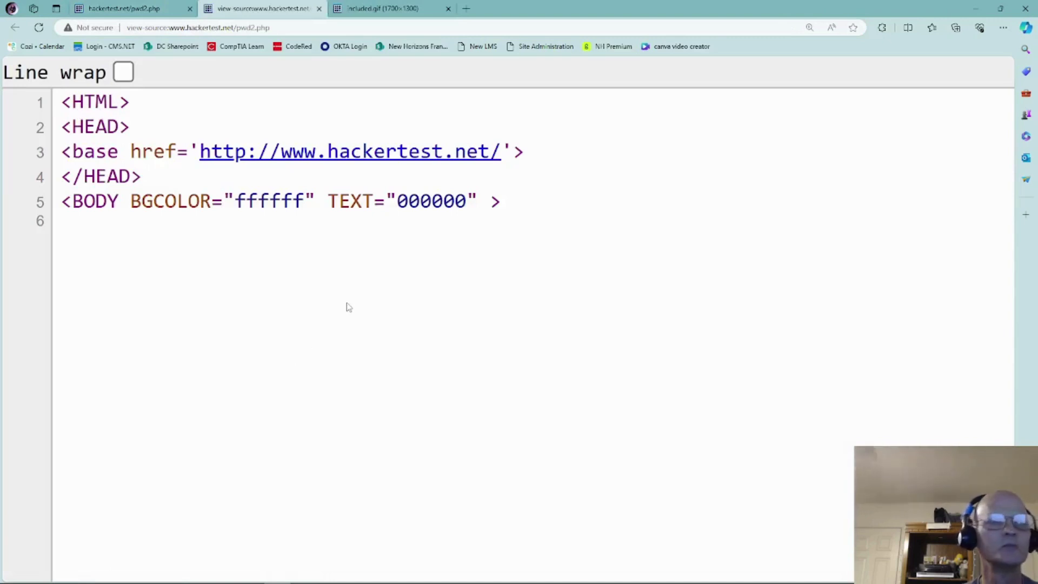
left_click(1009, 29)
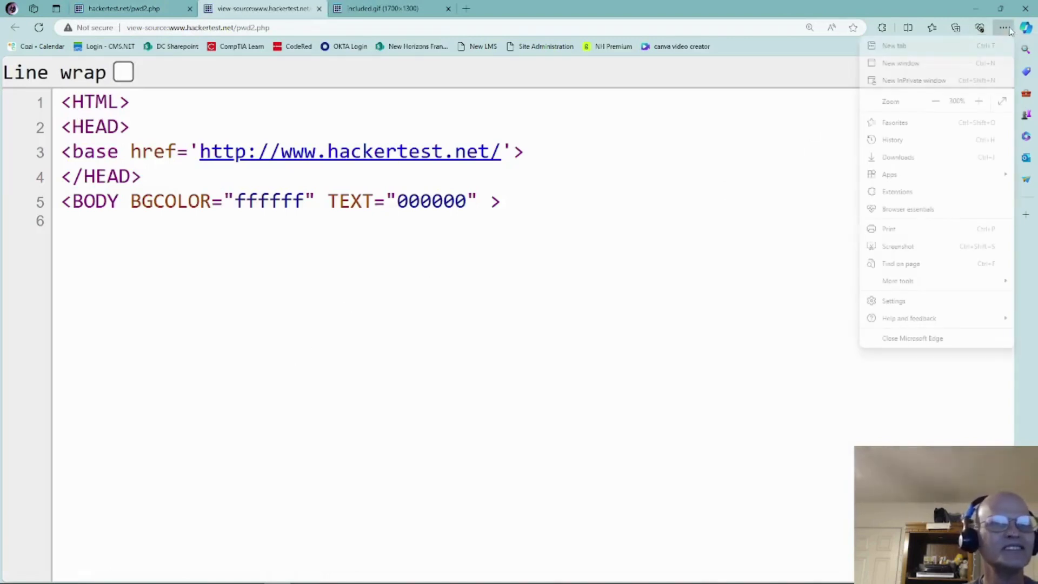
left_click(936, 103)
left_click(935, 103)
left_click(429, 202)
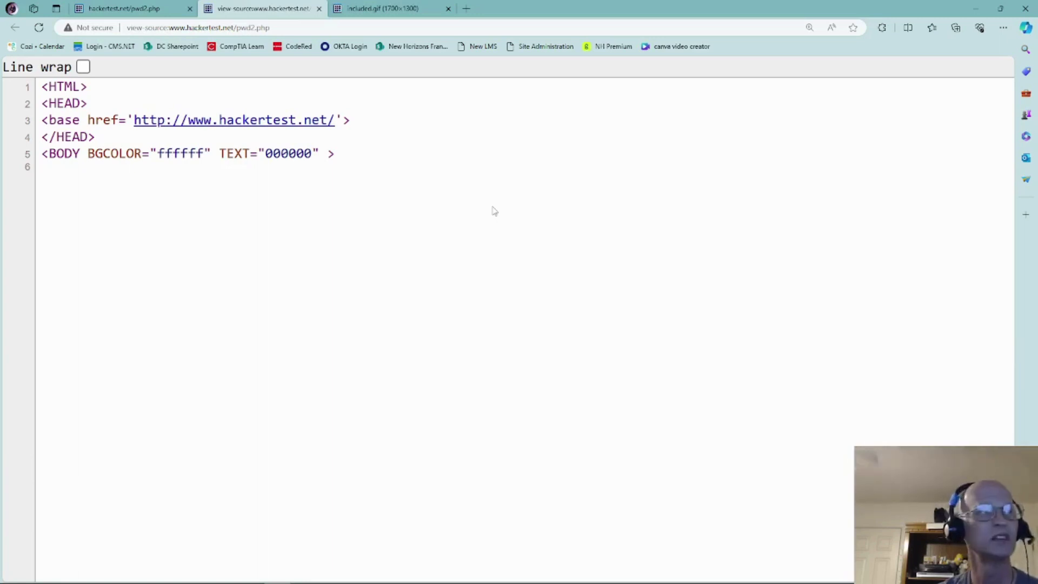
Step: Close the included.gif image tab and the view-source tab
left_click(449, 8)
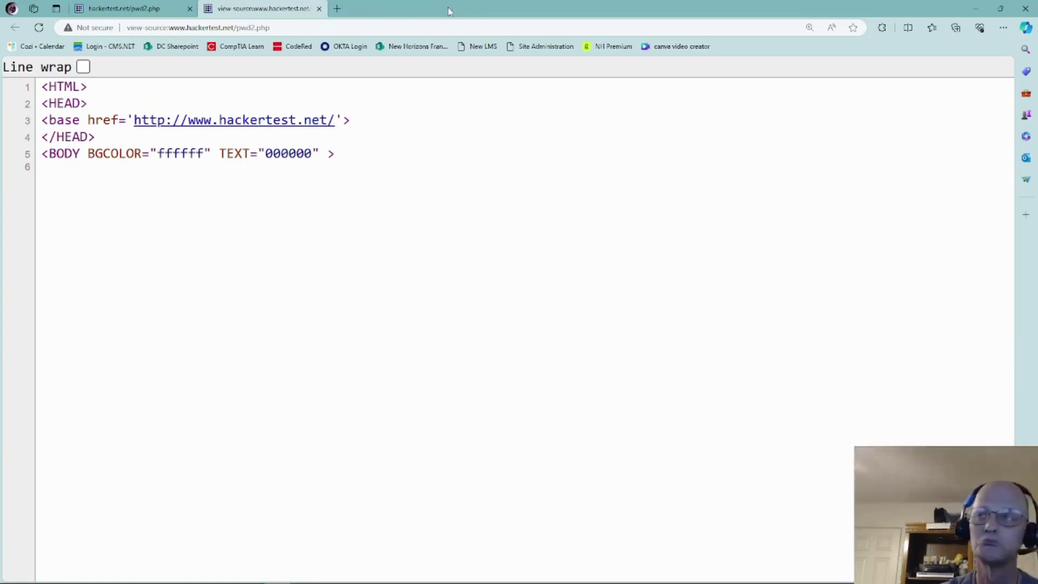
left_click(319, 9)
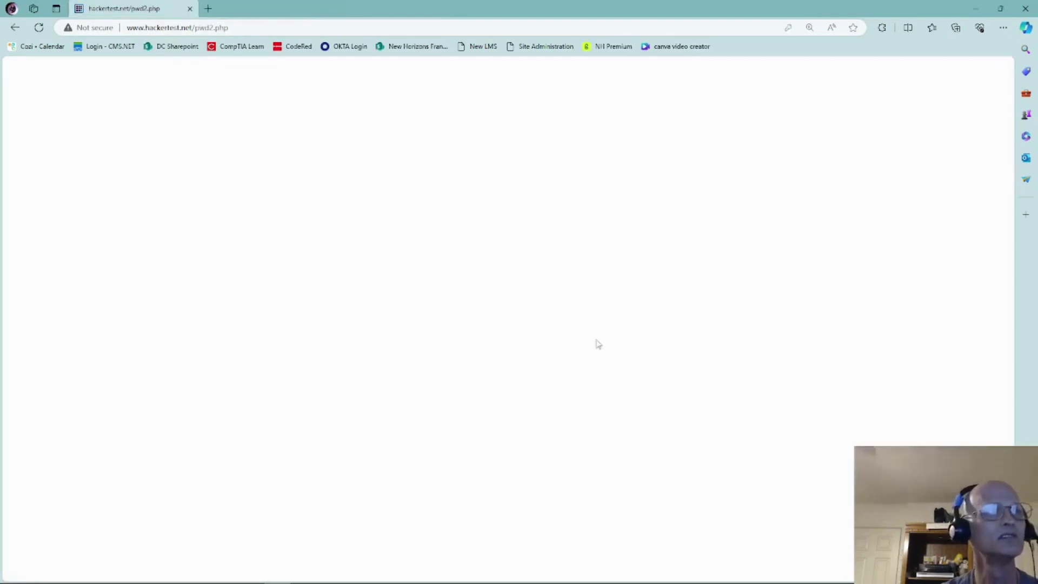